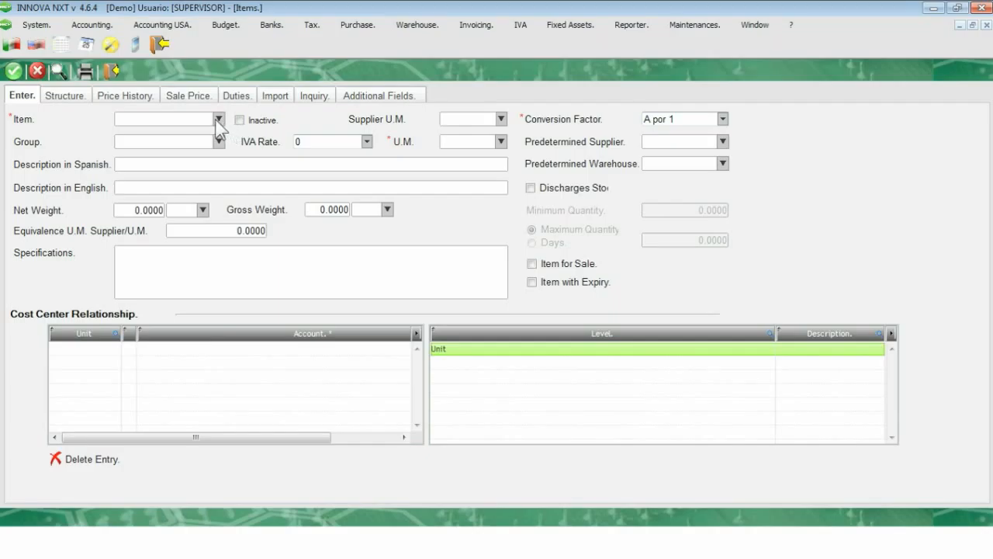
# Step: Load the GUANTES item and review its predetermined warehouse and cost center relationship entries
pyautogui.click(219, 120)
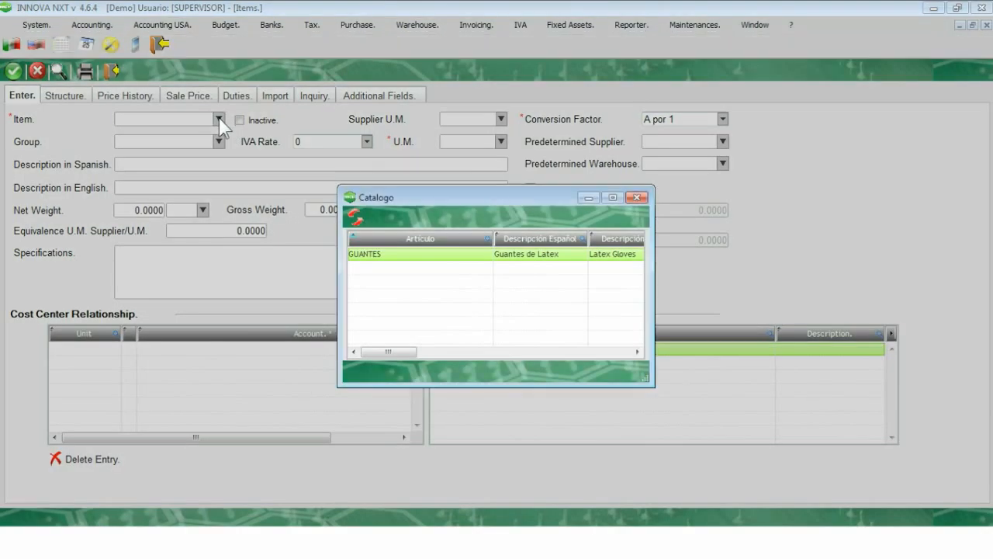
pyautogui.doubleClick(367, 256)
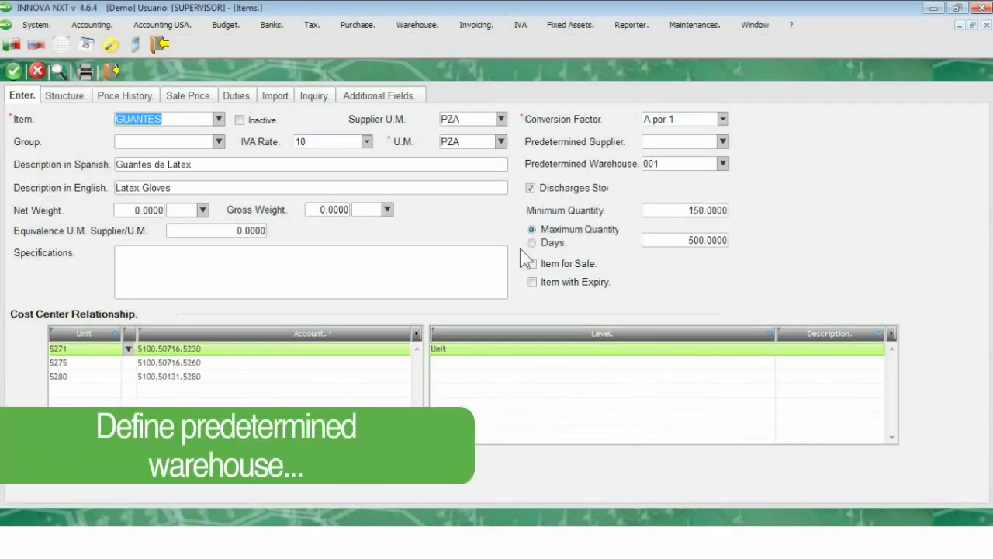
pyautogui.click(673, 163)
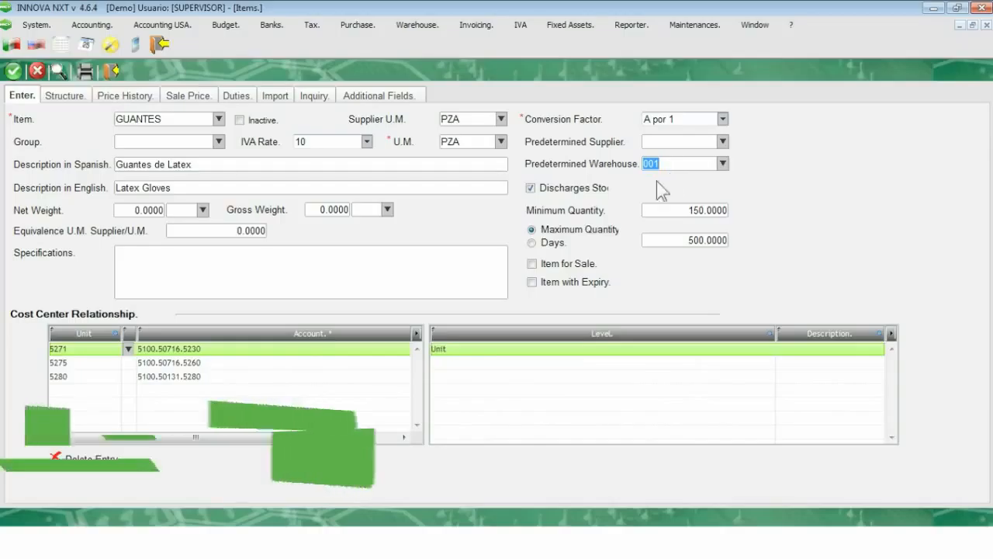
pyautogui.click(83, 363)
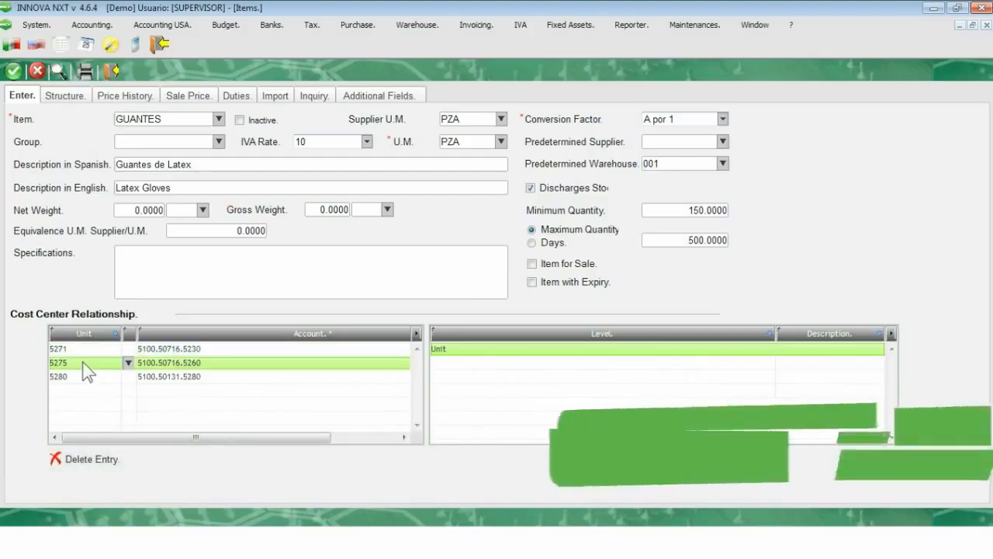
pyautogui.click(83, 377)
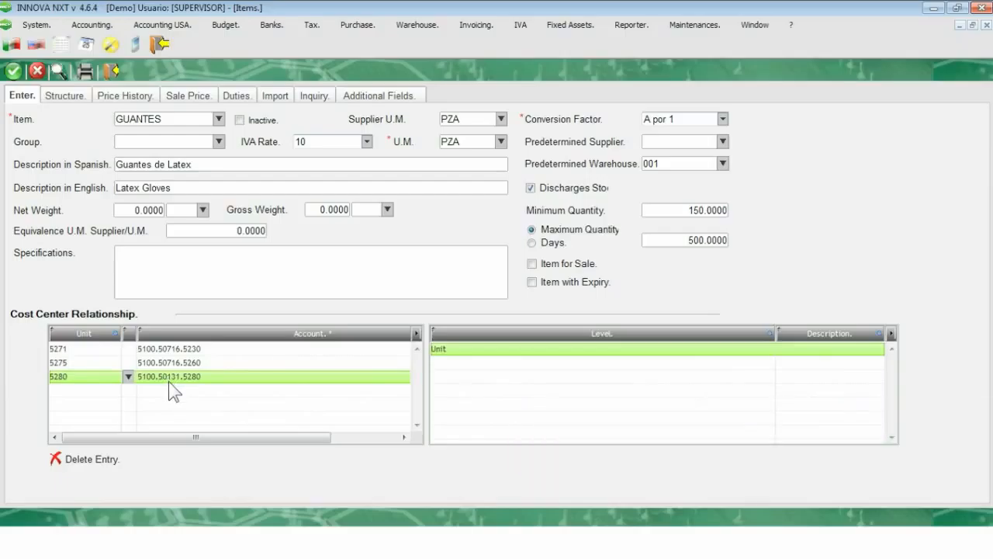
# Step: Review the item's minimum and maximum quantities and the item import options, and close the Items form
pyautogui.click(668, 210)
pyautogui.click(671, 238)
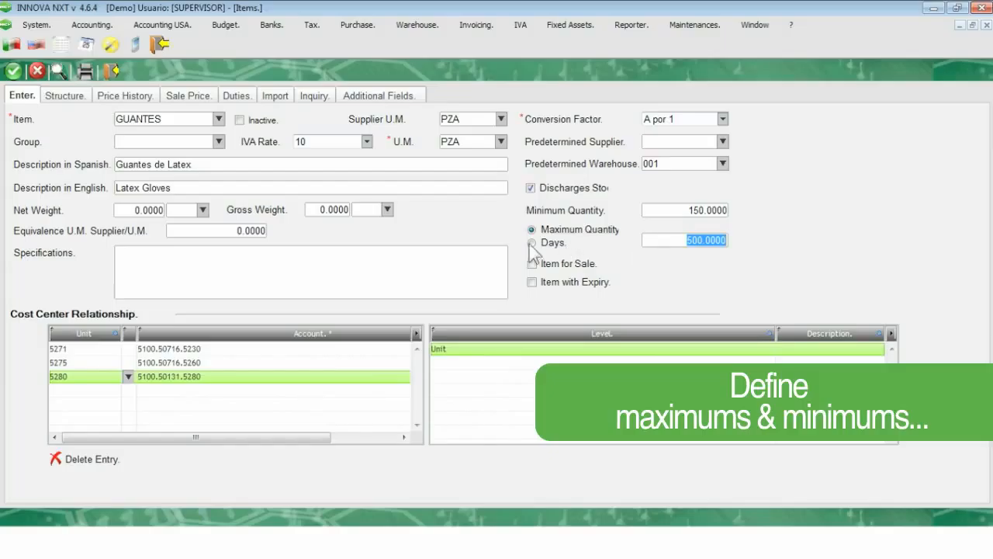
pyautogui.click(276, 97)
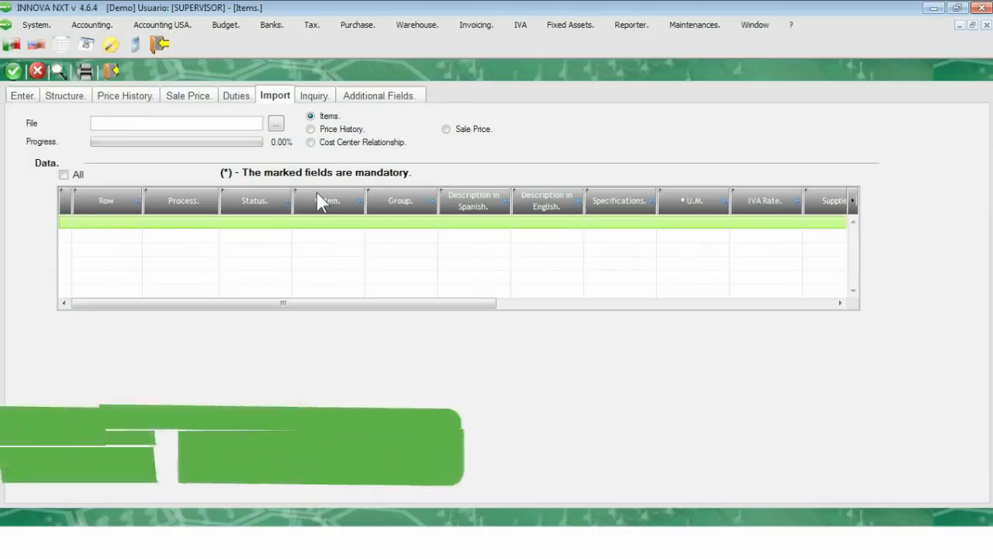
pyautogui.click(110, 70)
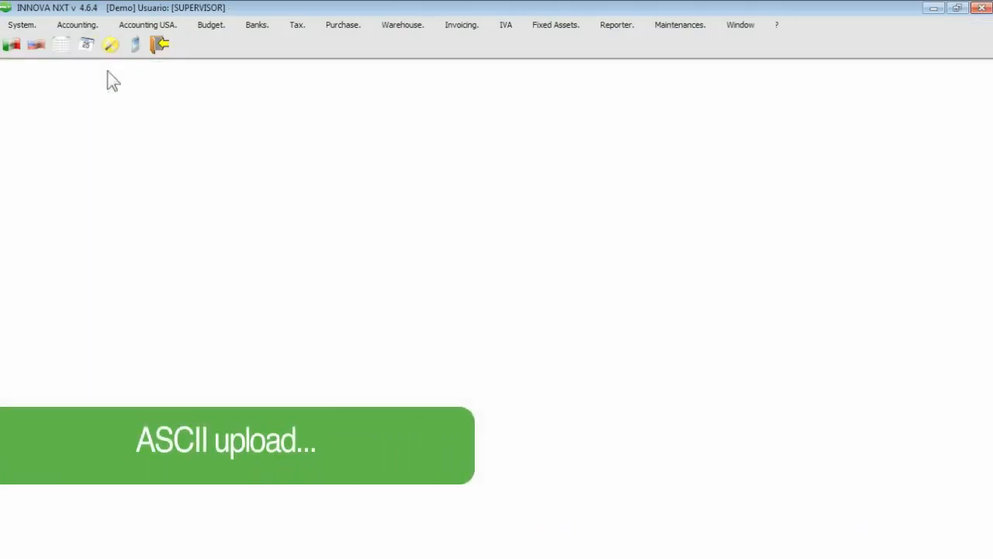
# Step: Open the system's user administration form and examine the first listed user's module rights, including Purchases
pyautogui.click(7, 28)
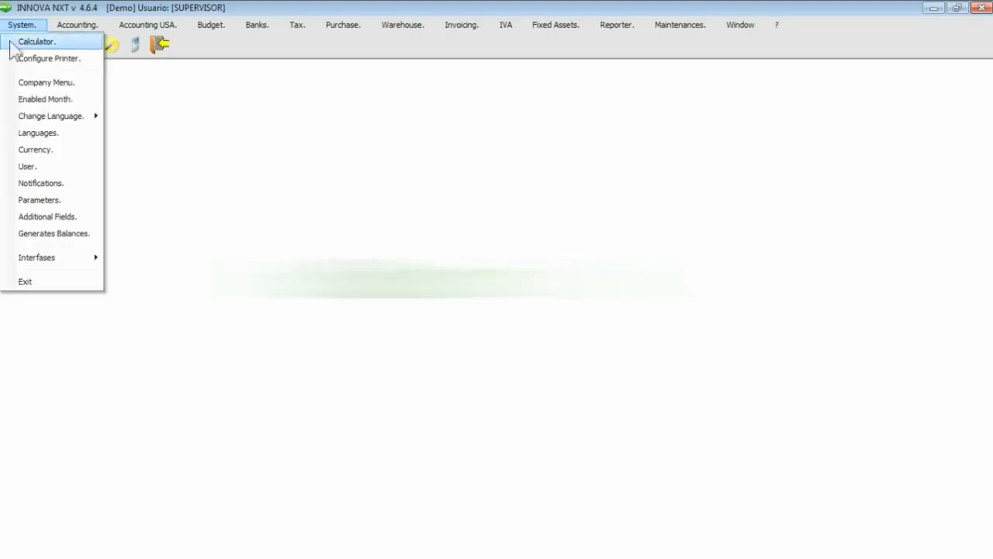
pyautogui.click(33, 165)
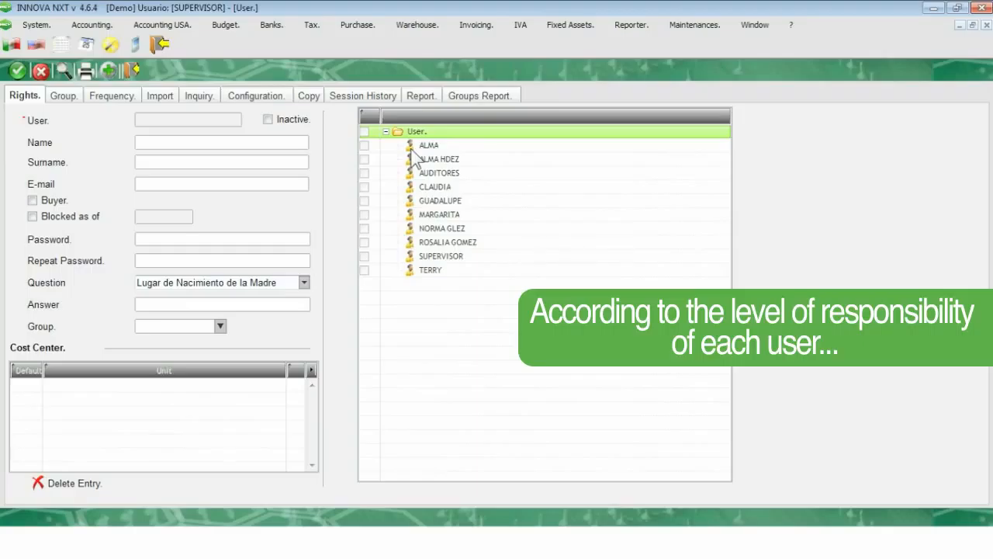
pyautogui.click(423, 146)
pyautogui.click(397, 145)
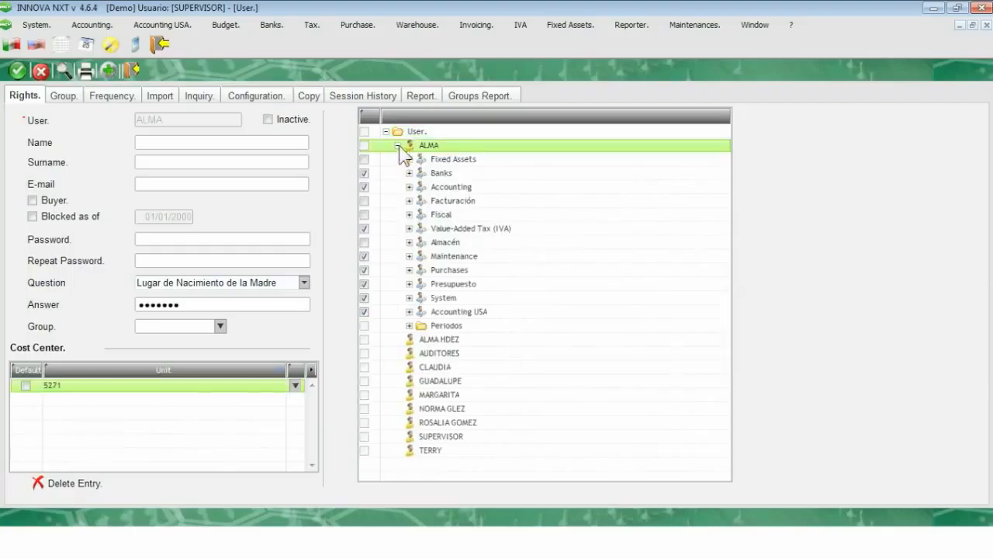
pyautogui.click(428, 271)
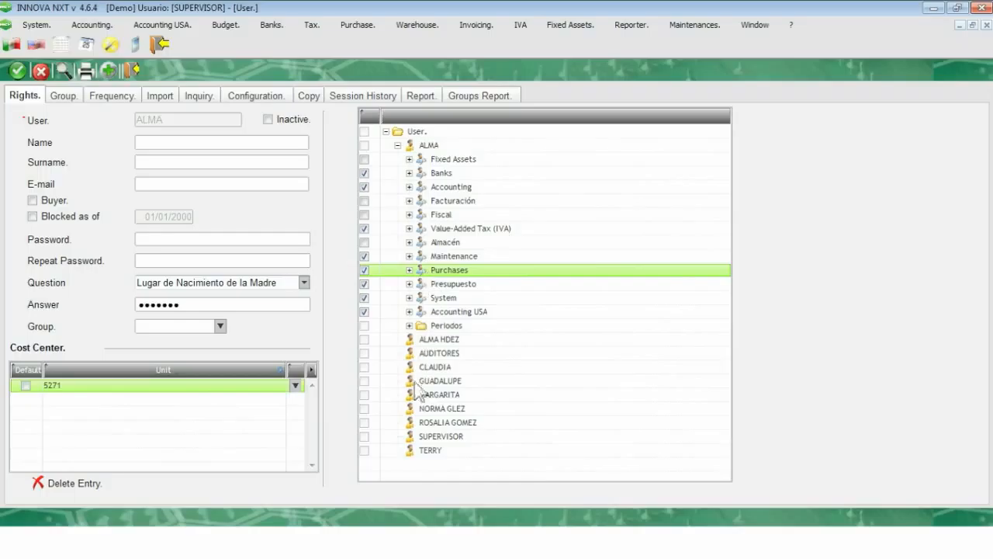
# Step: Review the SUPERVISOR user's e-mail field and cost center units, and close the User form
pyautogui.click(429, 438)
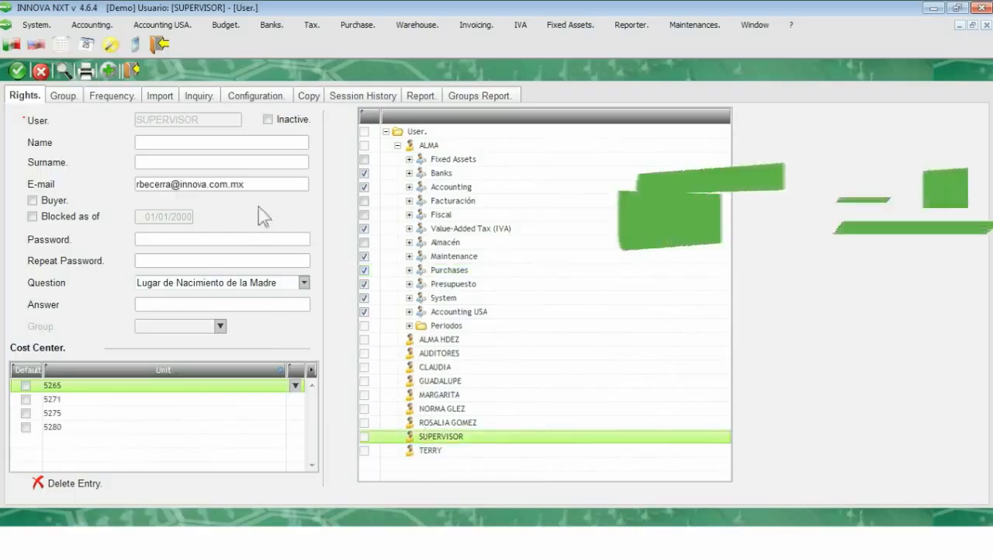
pyautogui.doubleClick(258, 185)
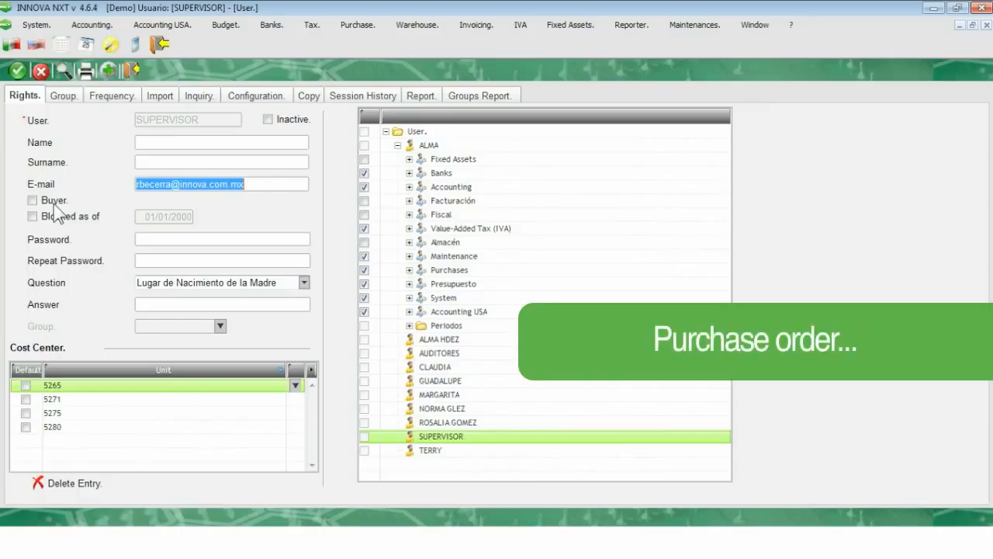
pyautogui.click(83, 401)
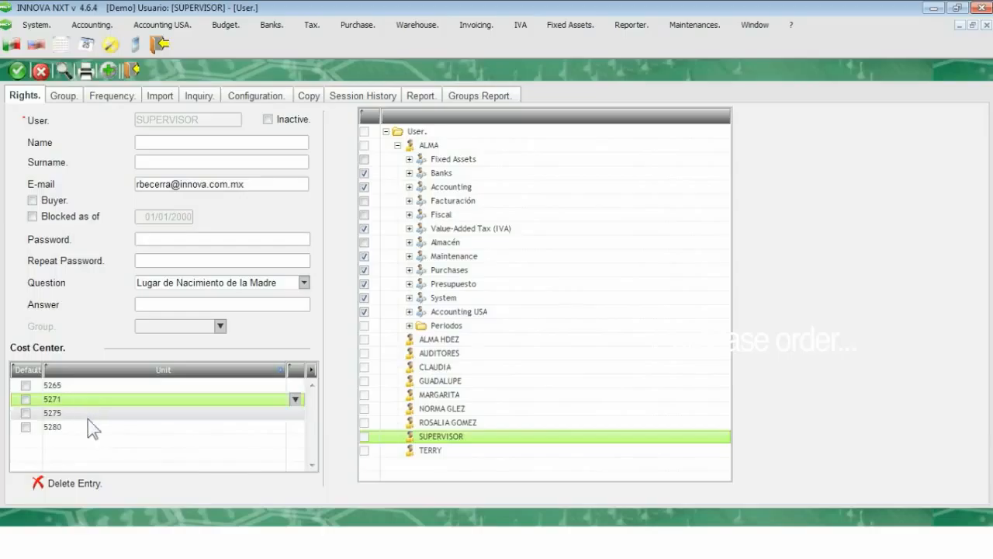
pyautogui.click(88, 417)
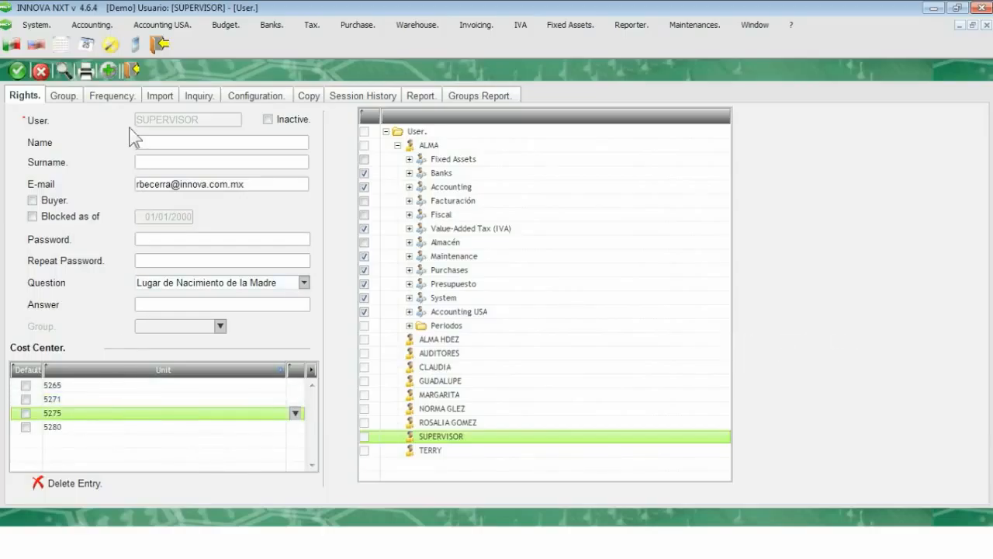
pyautogui.click(130, 70)
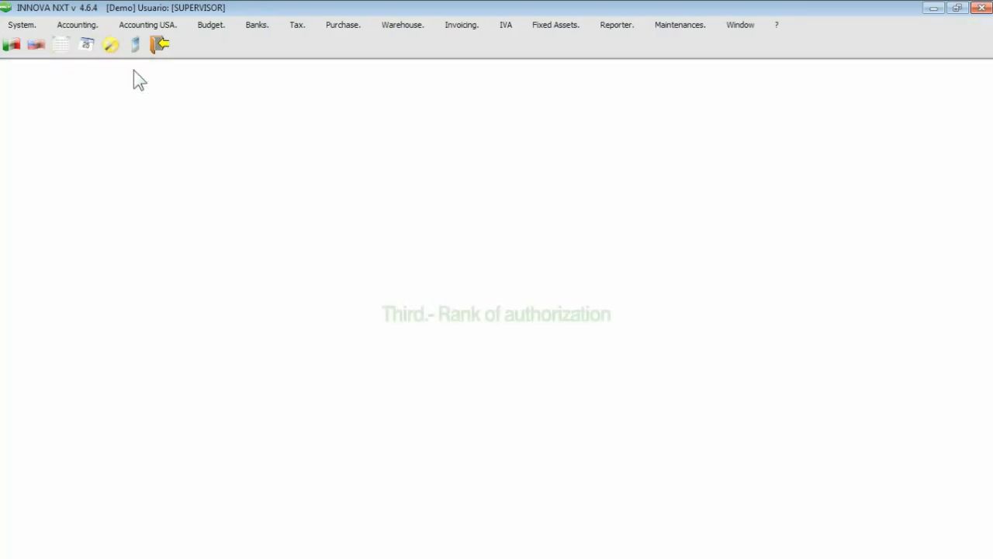
# Step: Open the purchase Authorization Hierarchy for Requisiciones, load the SUPERVISOR user, and examine its authorization limit and authorizers
pyautogui.click(349, 25)
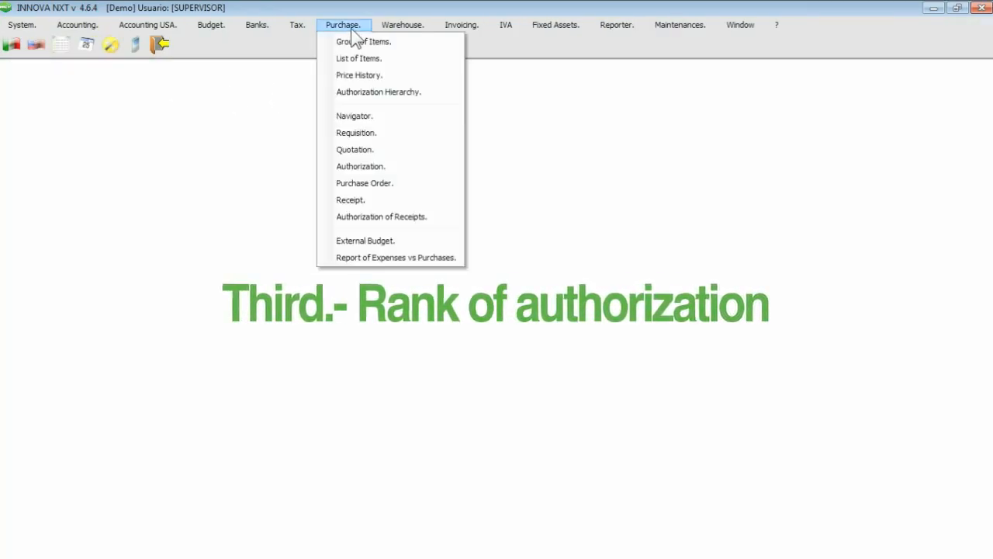
pyautogui.click(362, 91)
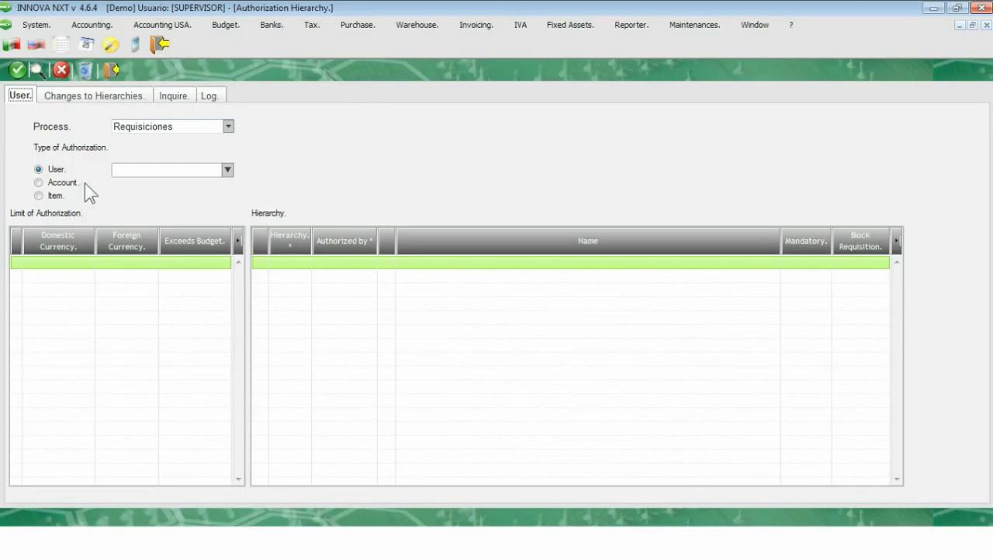
pyautogui.click(227, 170)
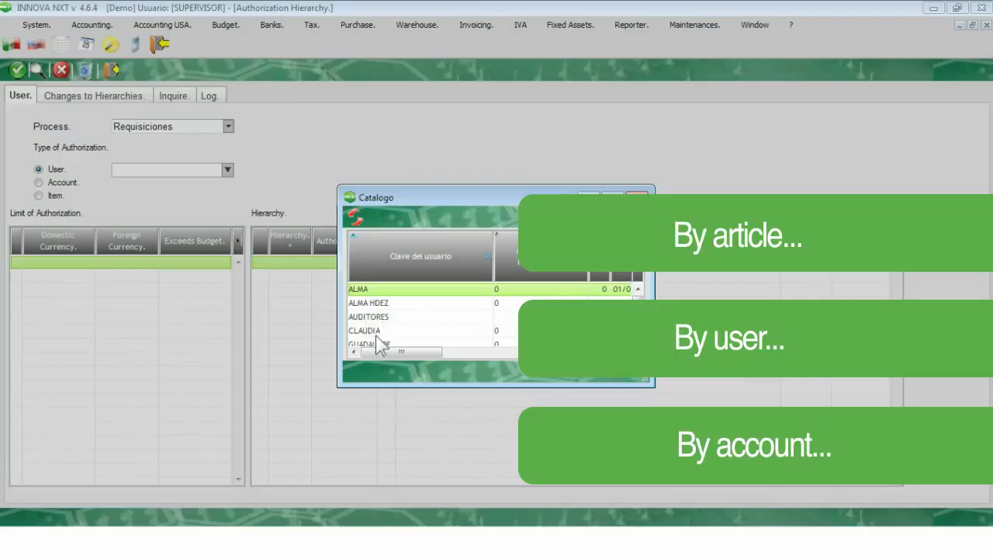
pyautogui.press('s')
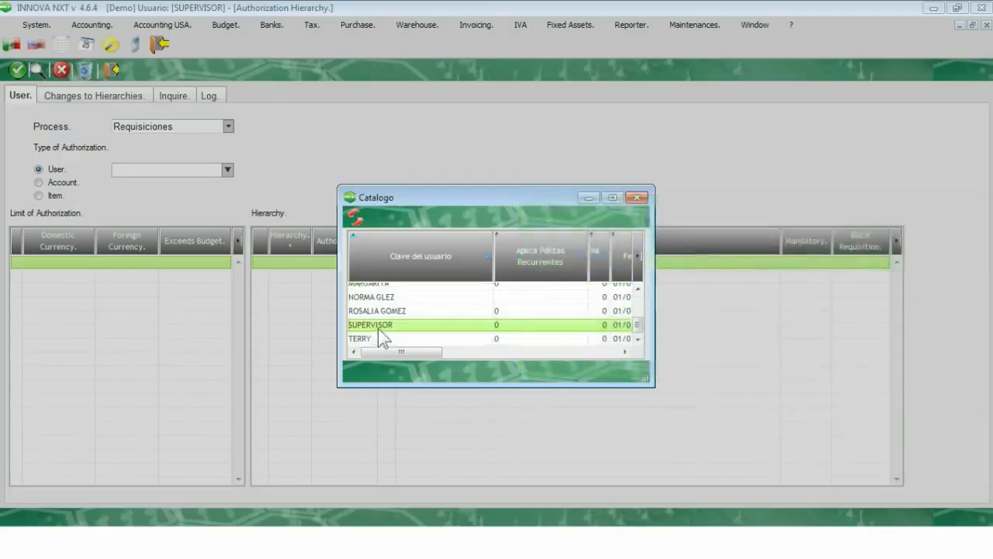
pyautogui.doubleClick(378, 328)
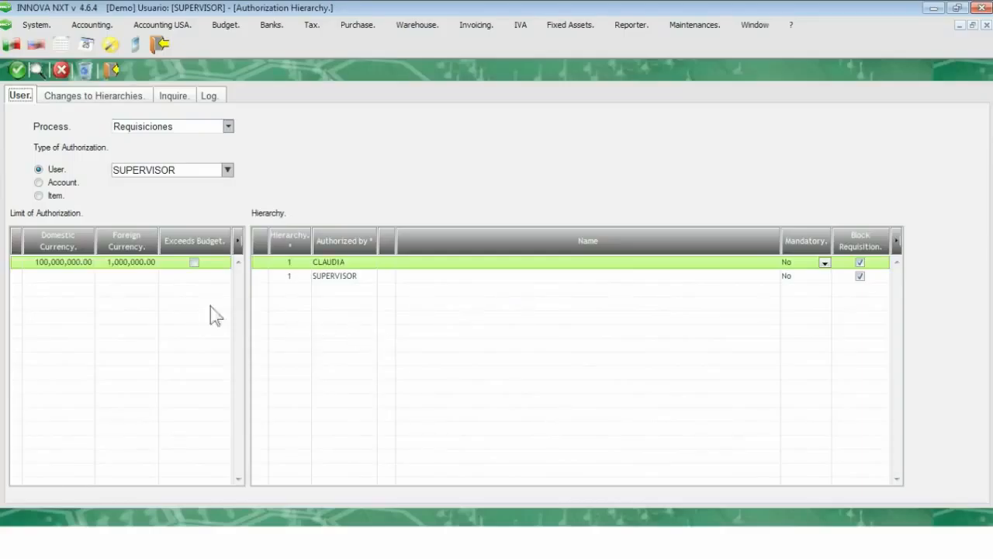
pyautogui.click(67, 263)
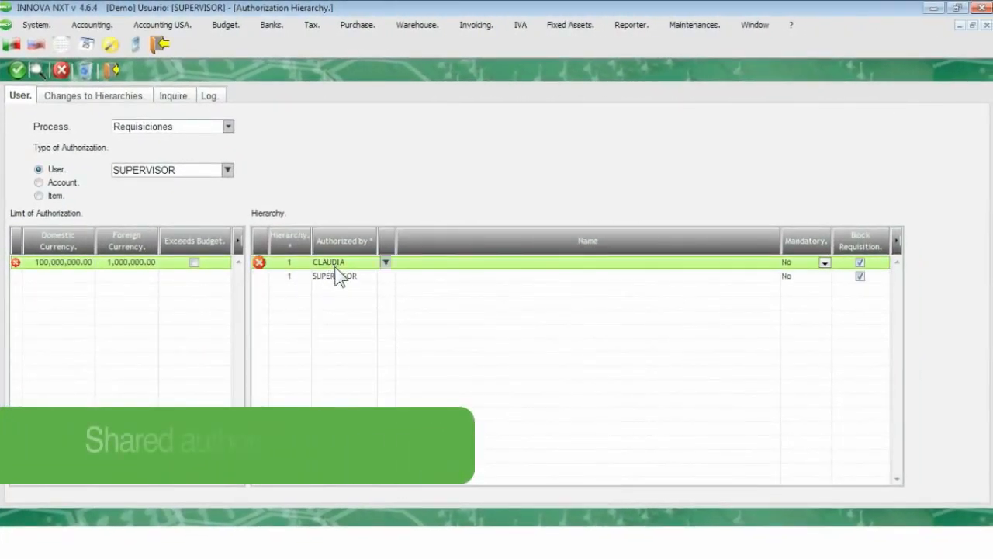
pyautogui.click(338, 278)
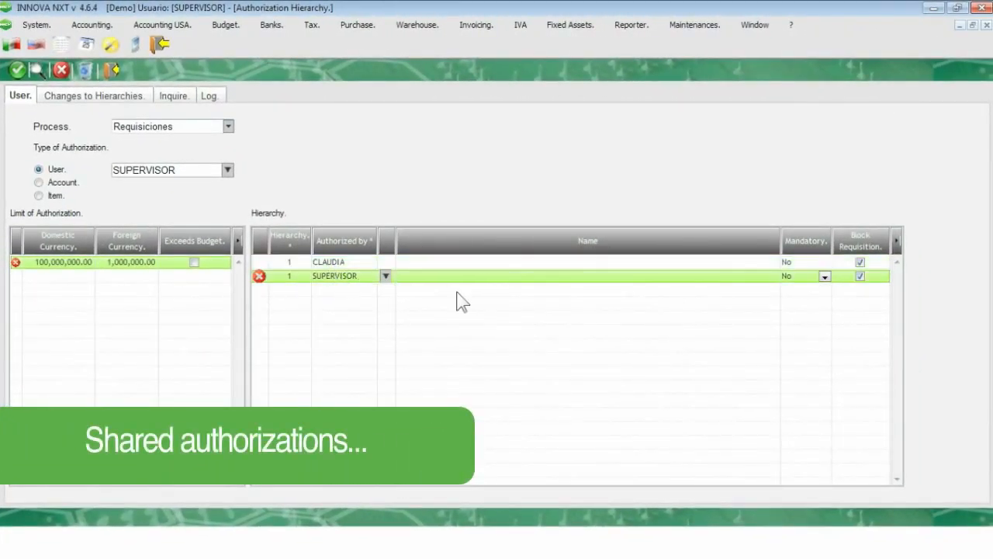
# Step: Set Mandatory to No for the first authorizer and mark SUPERVISOR's authorization limit as Exceeds Budget
pyautogui.click(824, 264)
pyautogui.click(824, 262)
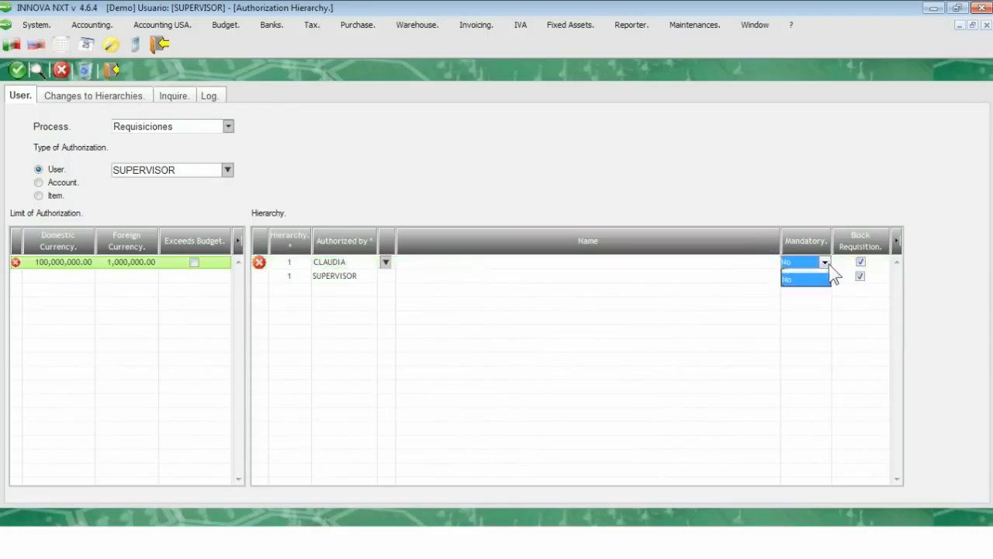
pyautogui.click(788, 273)
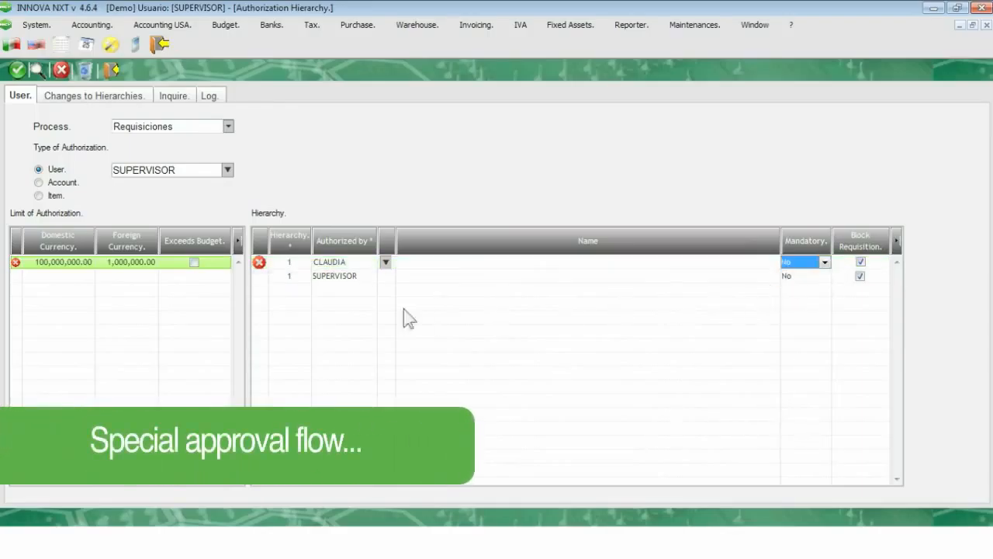
pyautogui.click(194, 262)
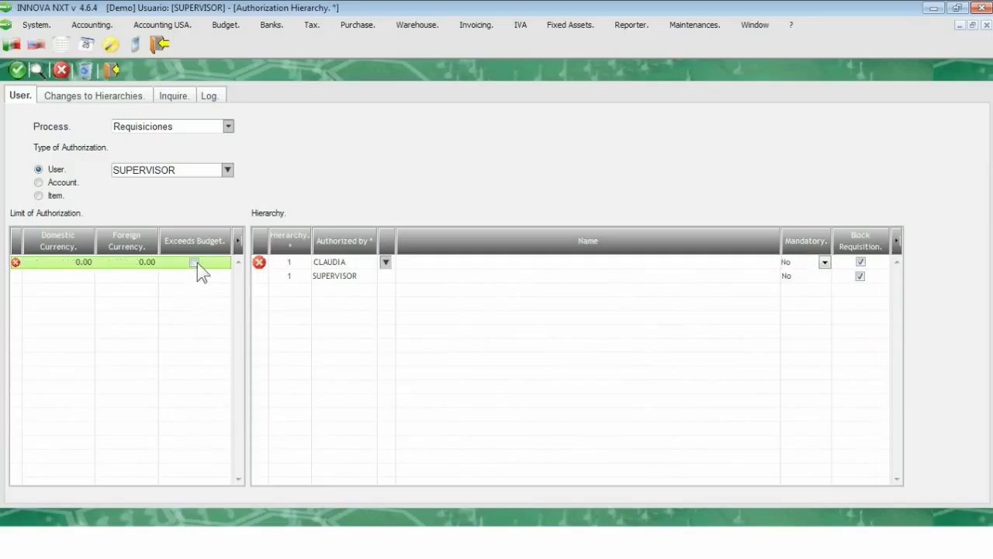
# Step: In Changes to Hierarchies, choose SUPERVISOR as the user to copy from and mark the first, fourth and fifth listed users as copy targets
pyautogui.click(121, 99)
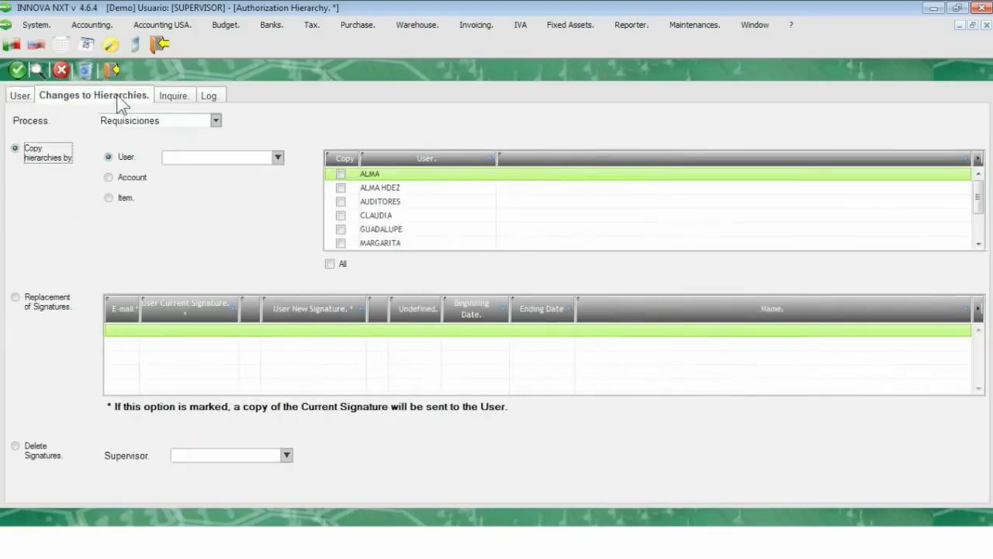
pyautogui.click(278, 158)
pyautogui.scroll(-2, 367, 335)
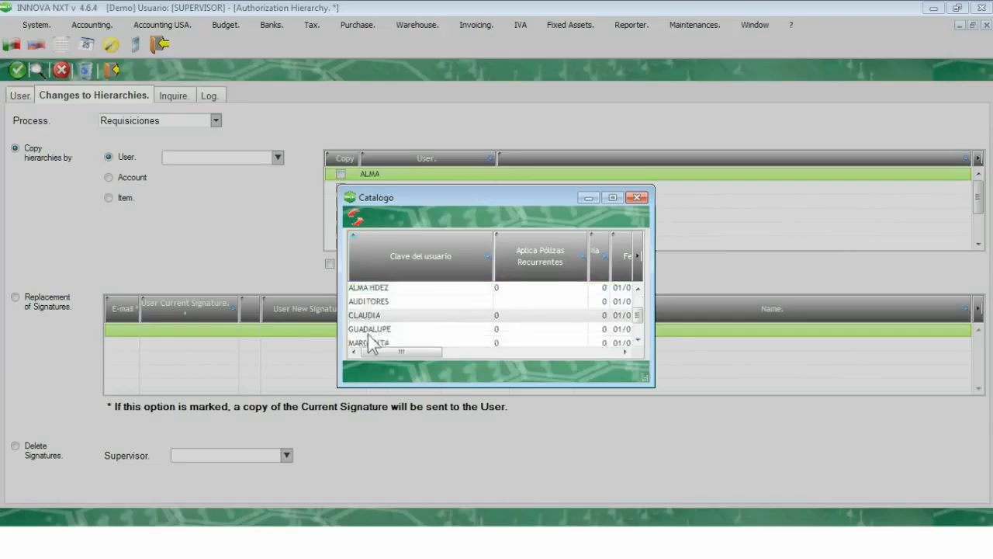
pyautogui.doubleClick(370, 326)
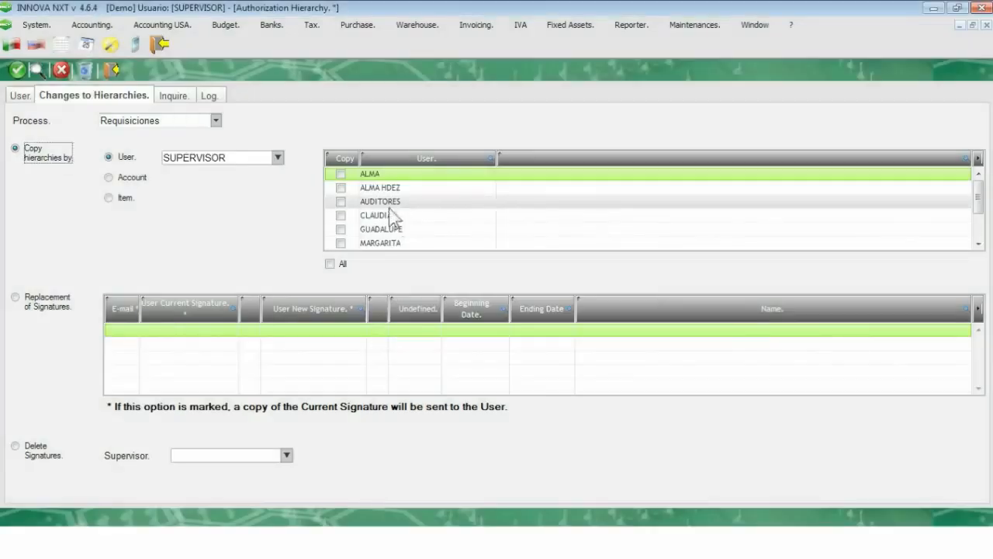
pyautogui.click(340, 173)
pyautogui.click(340, 215)
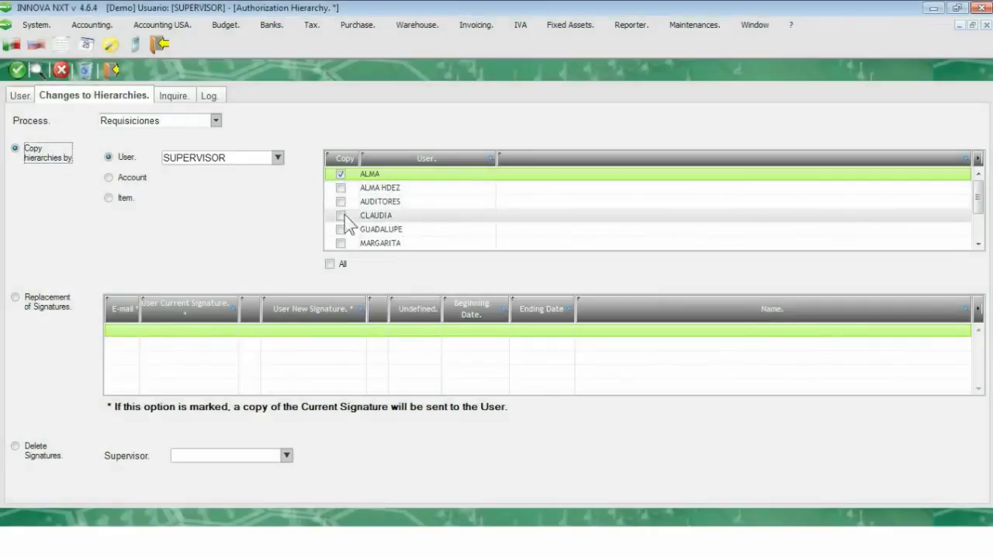
pyautogui.click(341, 229)
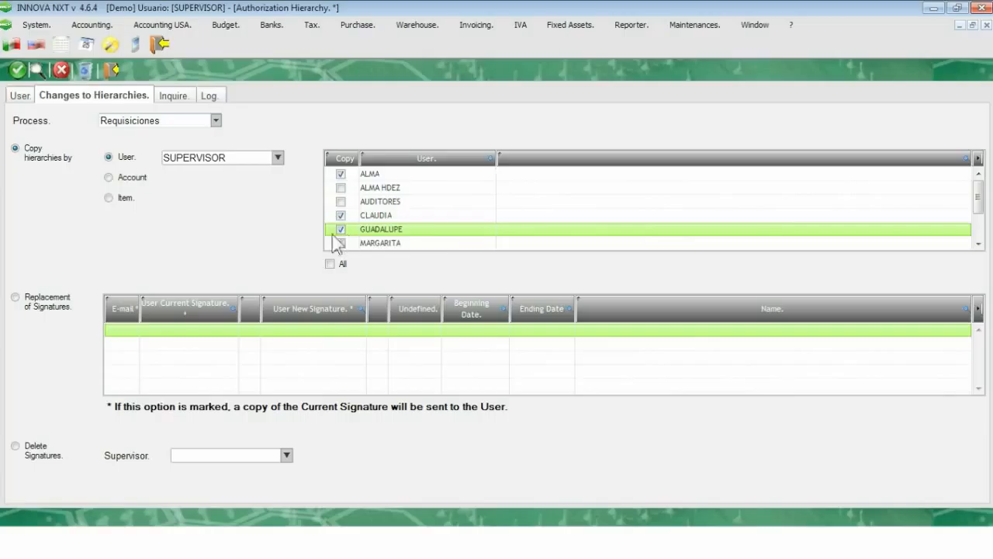
# Step: Set SUPERVISOR as the user's current signature in the first Replacement of Signatures row
pyautogui.click(219, 328)
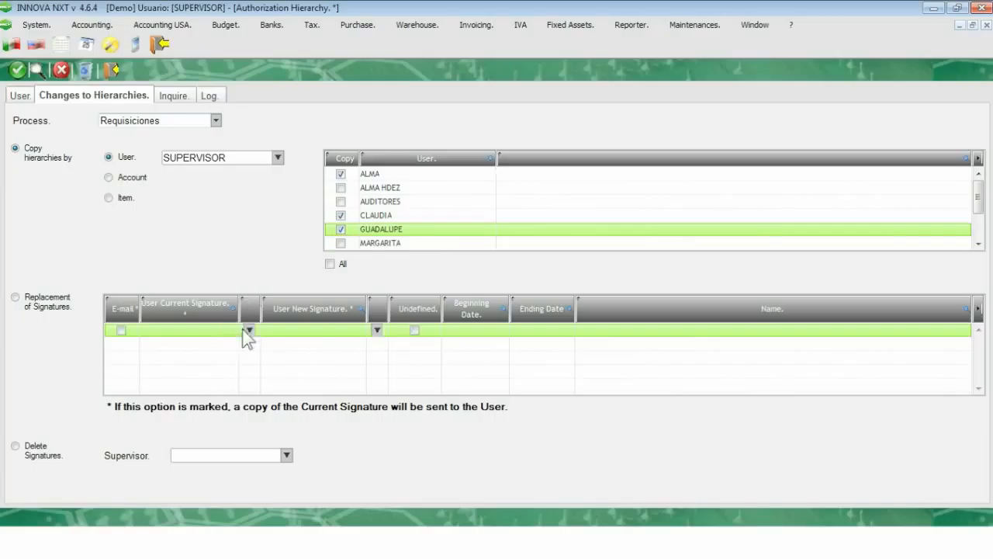
pyautogui.click(248, 329)
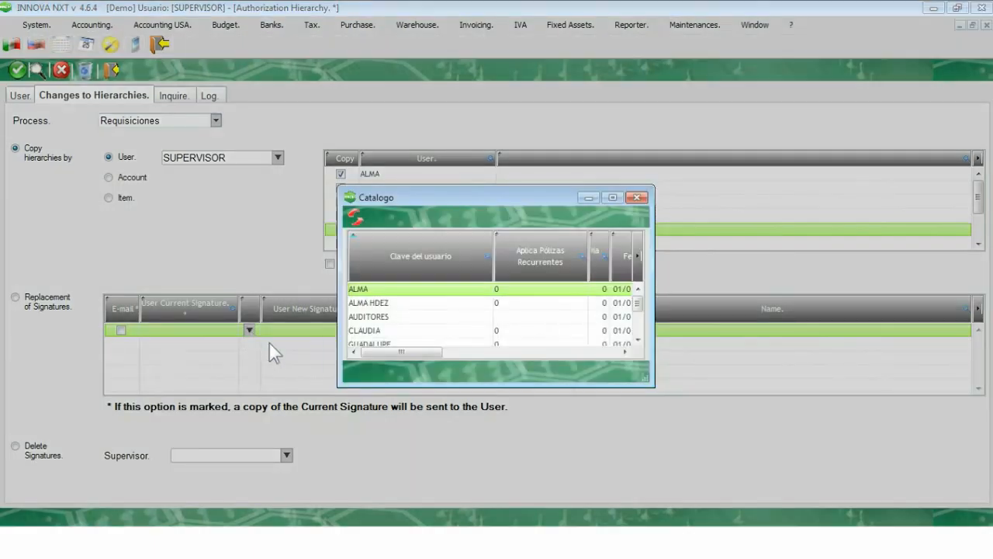
pyautogui.scroll(-5, 376, 330)
pyautogui.doubleClick(376, 324)
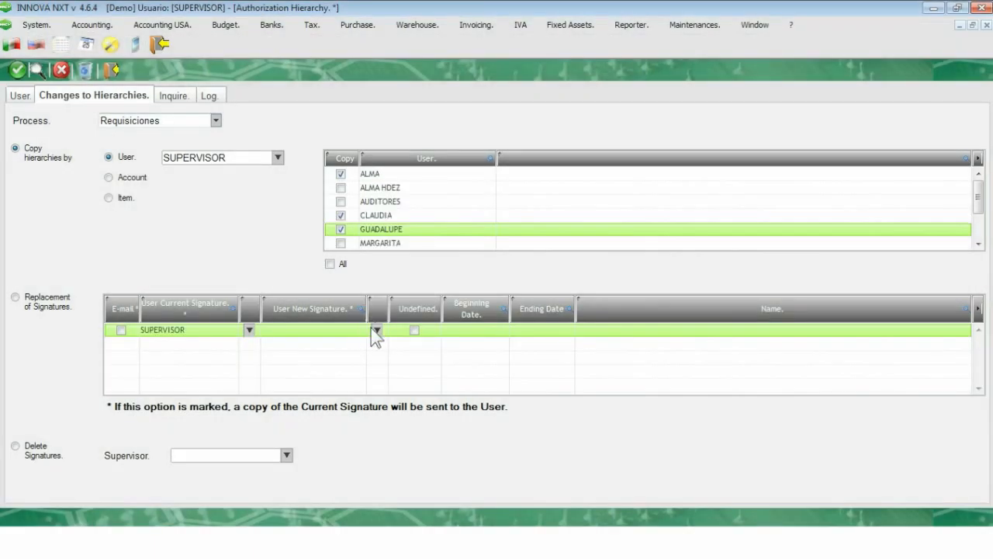
# Step: Set the fourth catalogue user as SUPERVISOR's new signature, mark it Undefined, and close the Authorization Hierarchy without saving
pyautogui.click(377, 329)
pyautogui.doubleClick(376, 329)
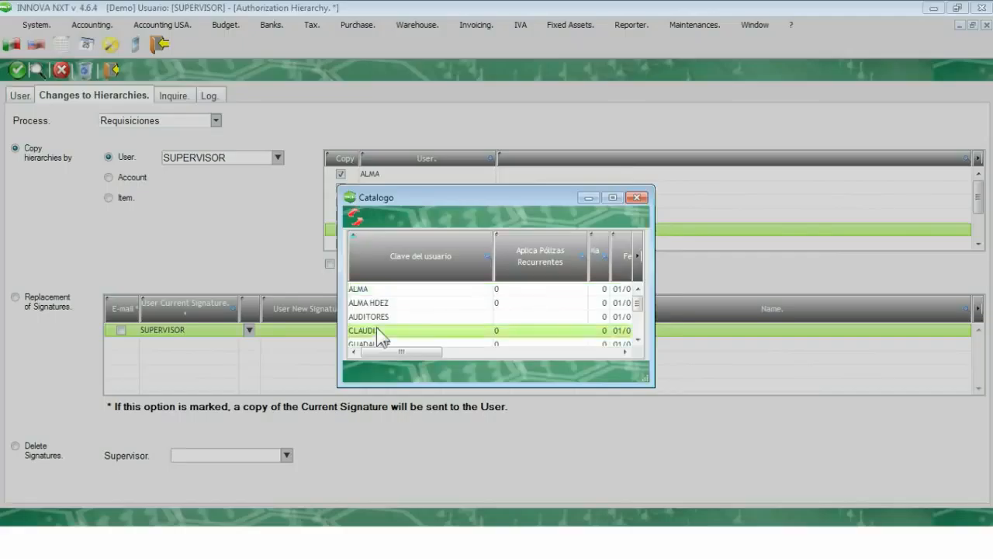
pyautogui.click(415, 330)
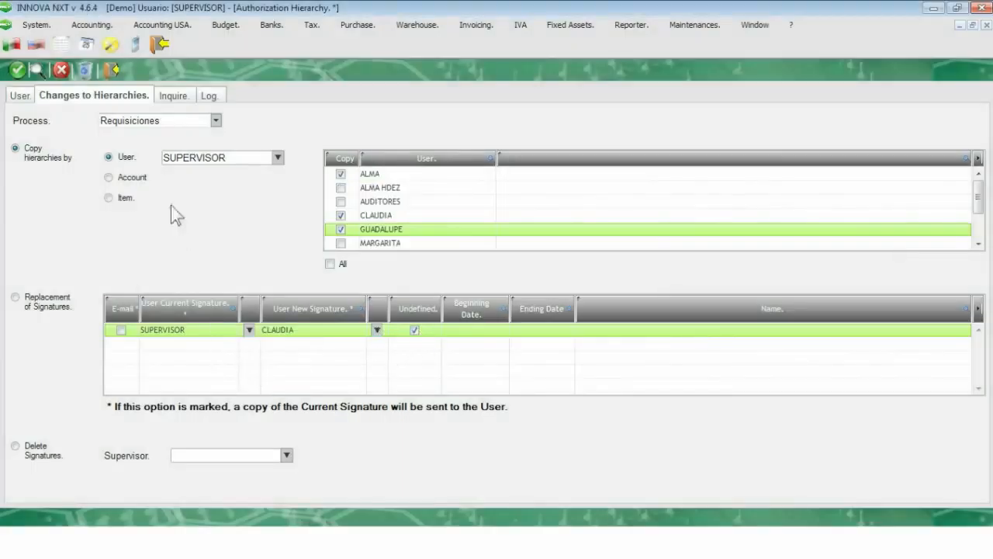
pyautogui.click(111, 70)
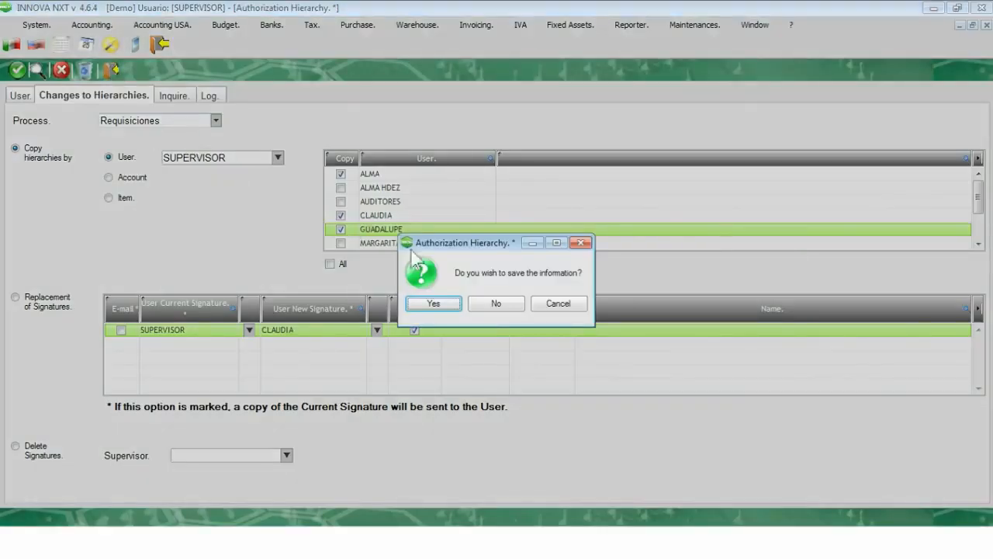
pyautogui.click(494, 306)
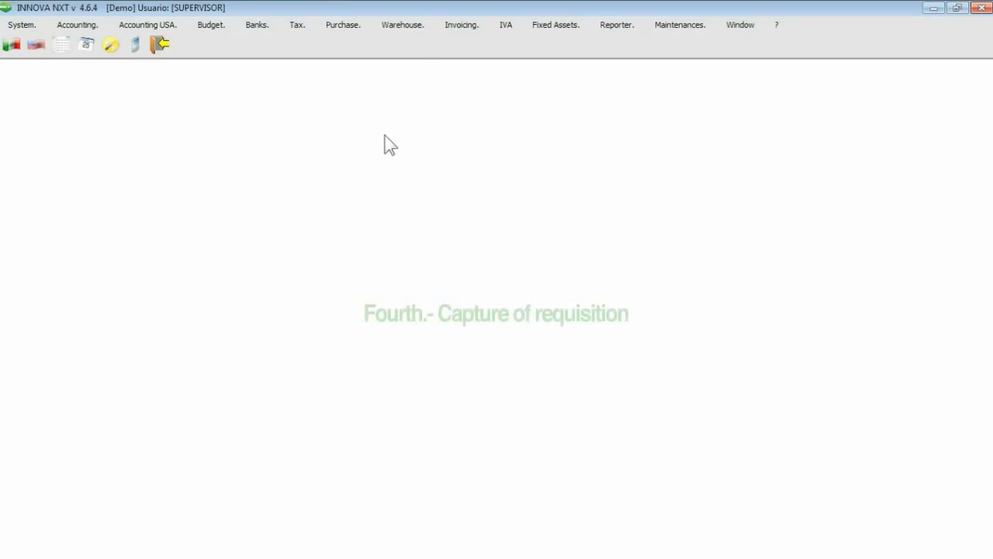
# Step: Open a purchase Requisition and enter the item GUANTES with a quantity of 5
pyautogui.click(333, 29)
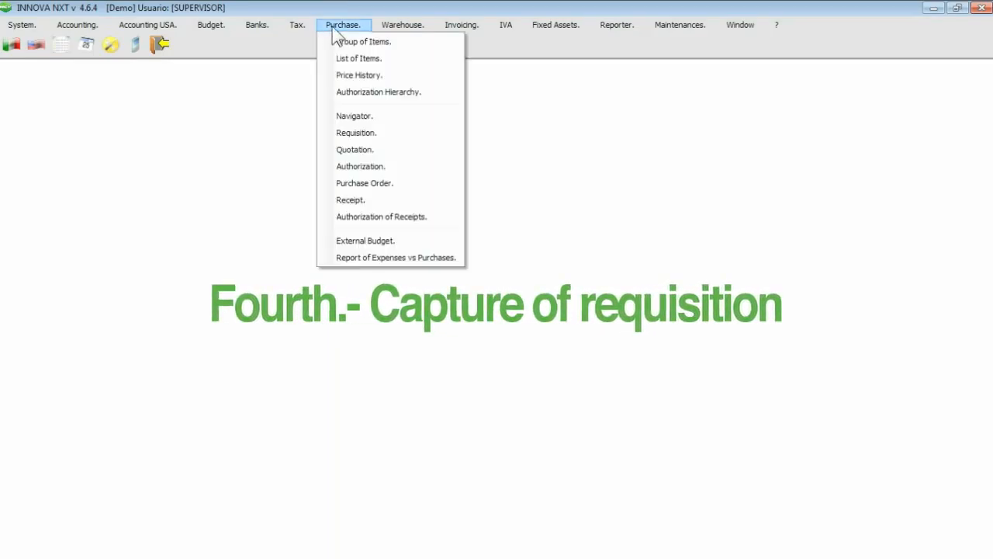
pyautogui.click(348, 133)
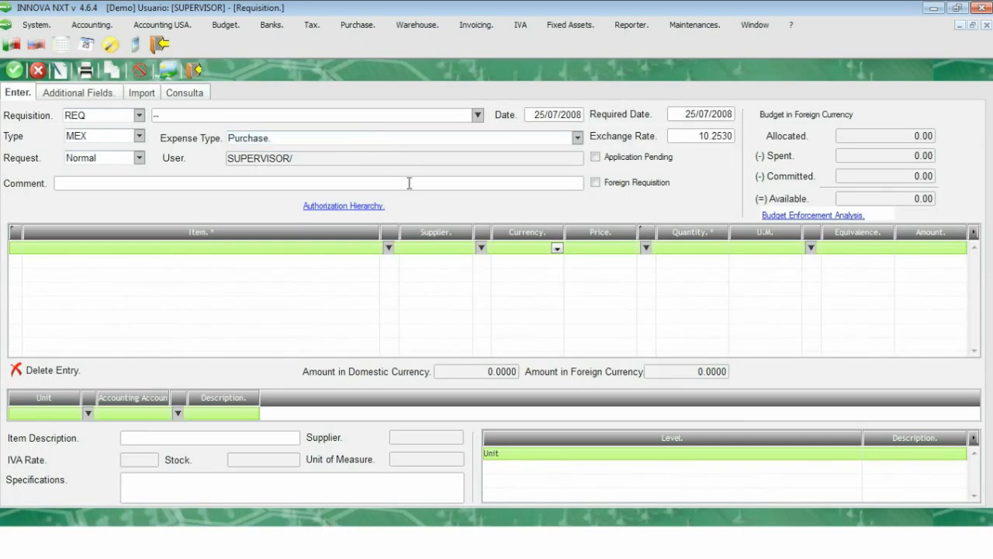
pyautogui.click(388, 248)
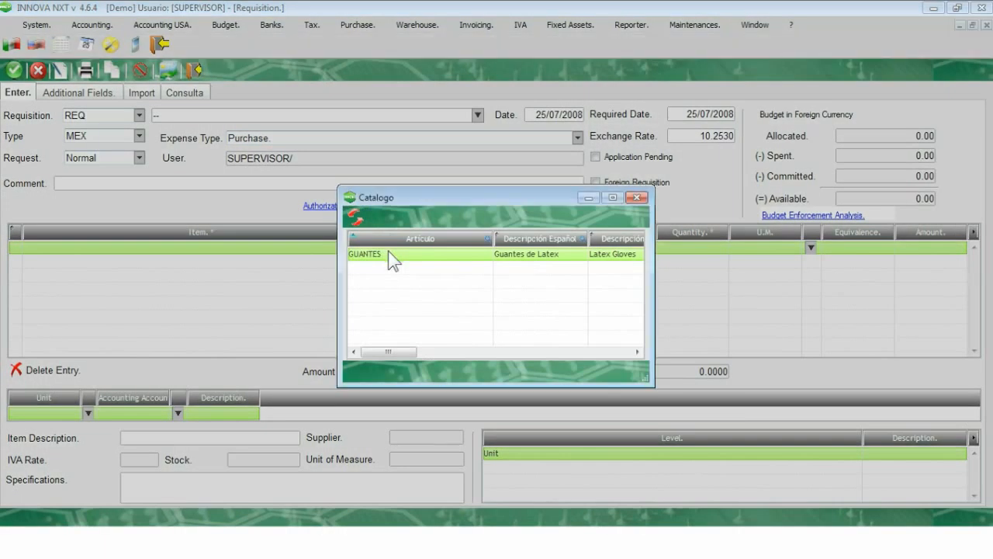
pyautogui.doubleClick(386, 254)
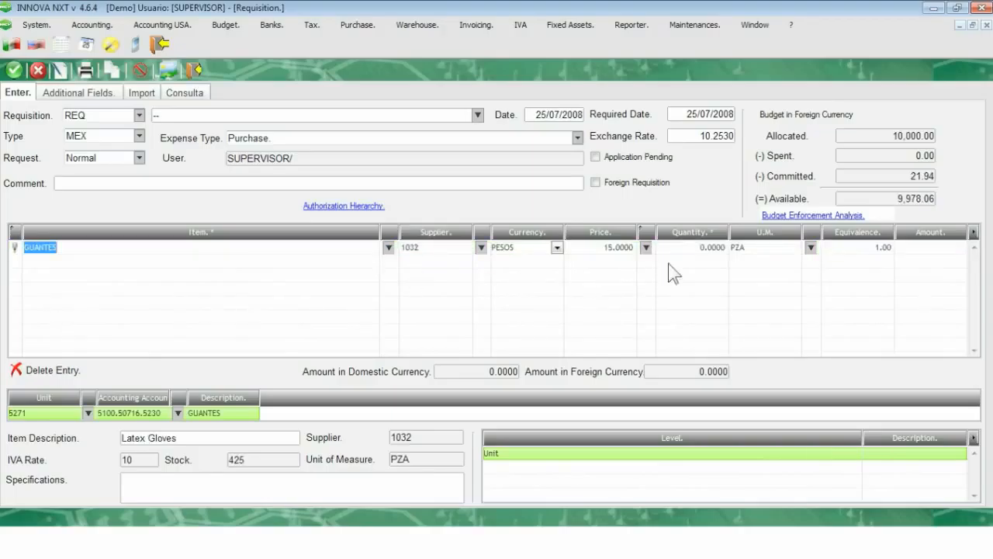
pyautogui.click(685, 246)
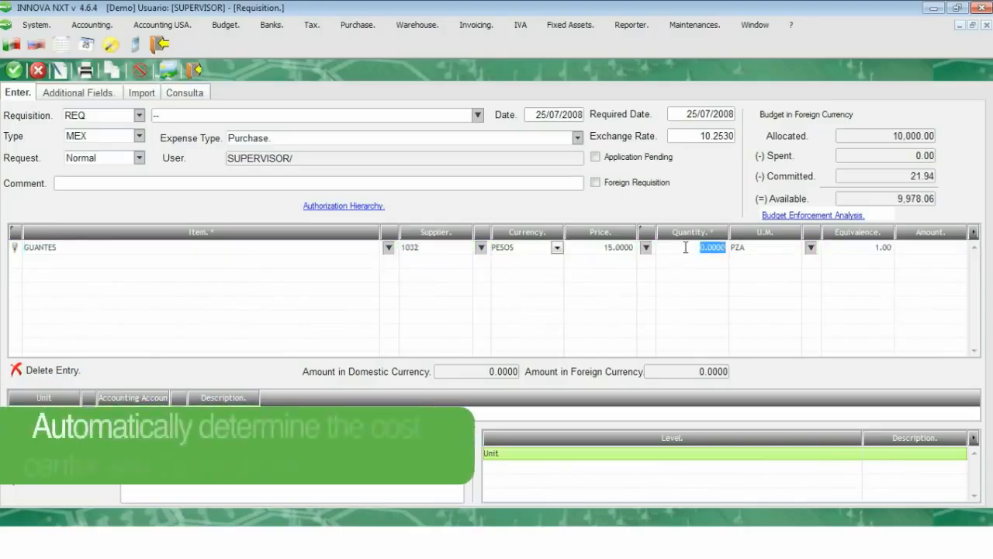
pyautogui.write('5')
pyautogui.press('Tab')
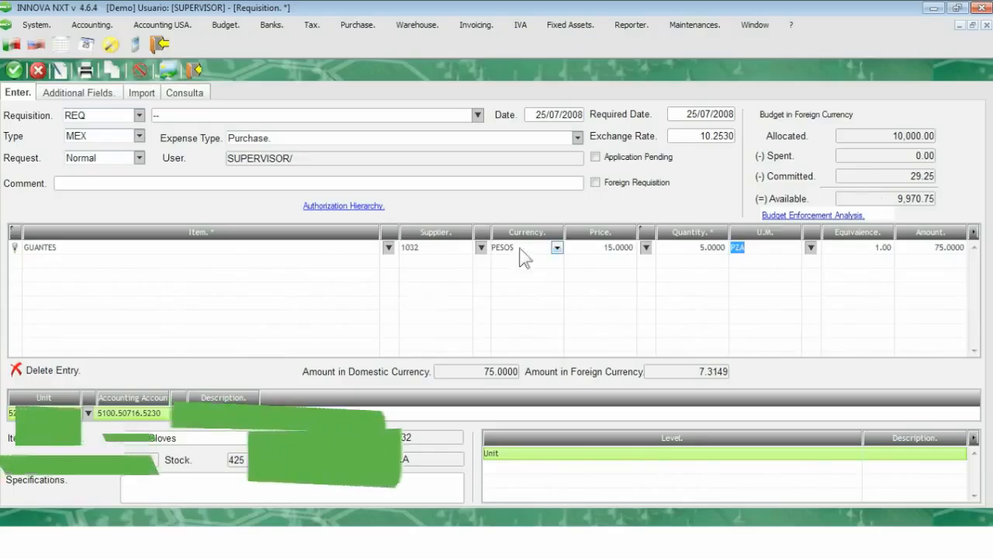
# Step: View the requisition's authorization hierarchy, and save the requisition with e-mail notifications to its listed authorizers
pyautogui.click(349, 207)
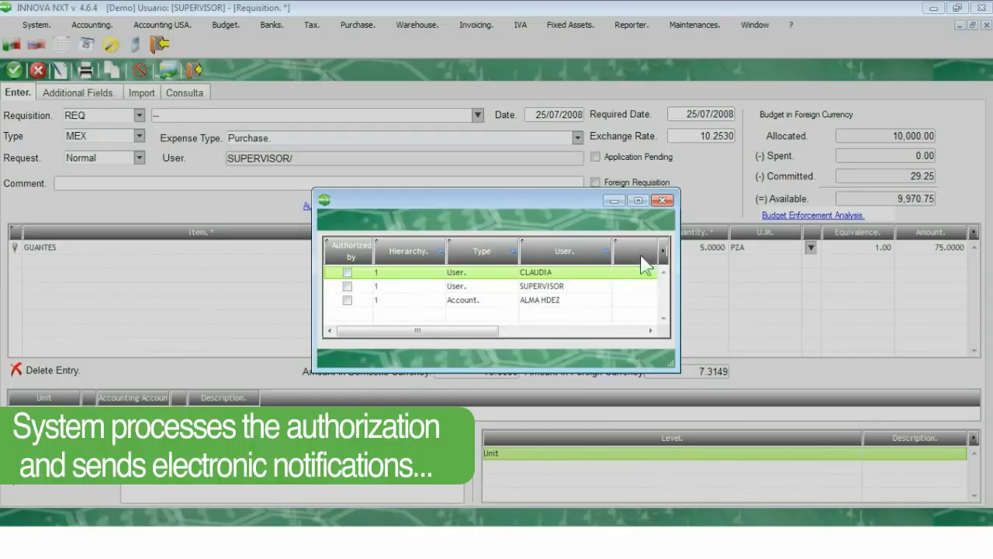
pyautogui.click(662, 202)
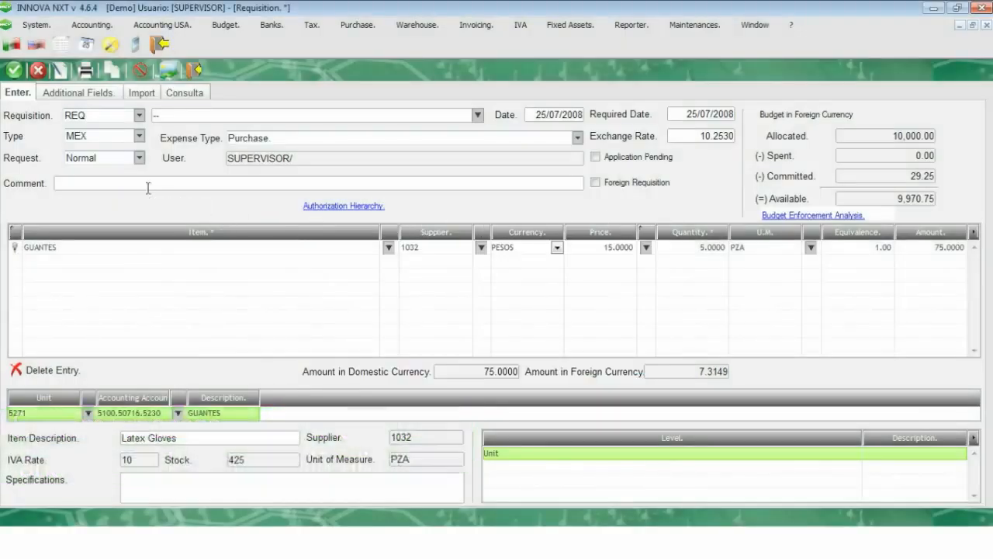
pyautogui.click(15, 71)
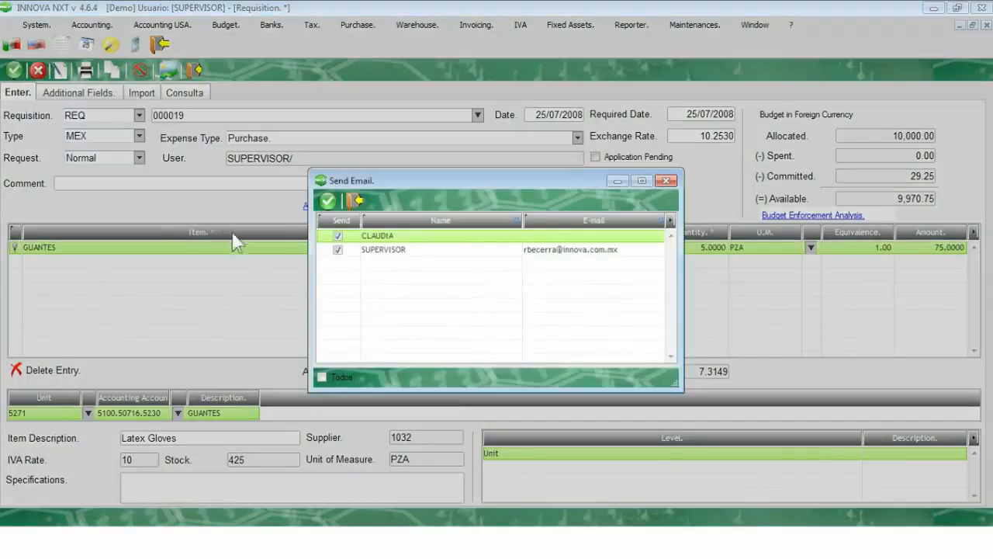
pyautogui.click(328, 202)
pyautogui.click(492, 300)
pyautogui.click(492, 303)
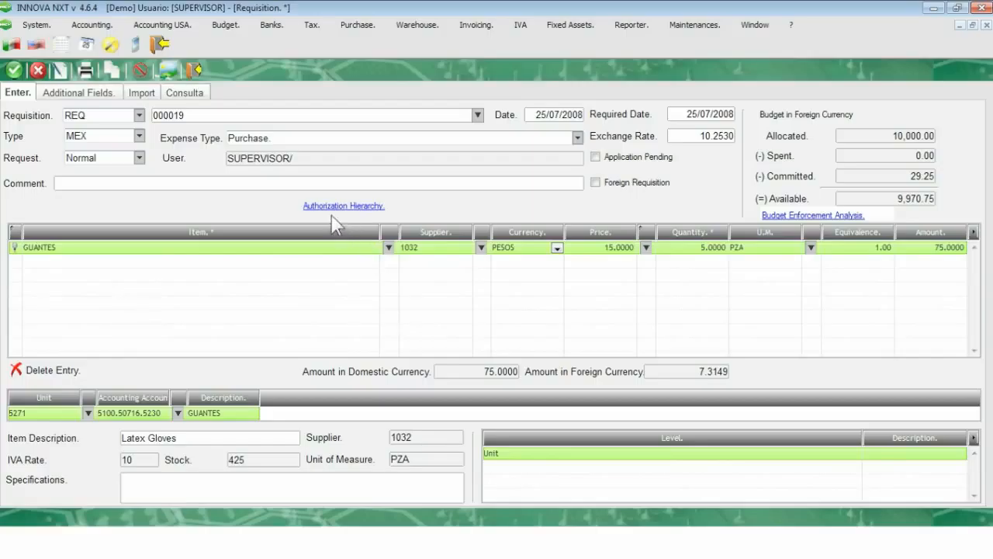
pyautogui.click(194, 71)
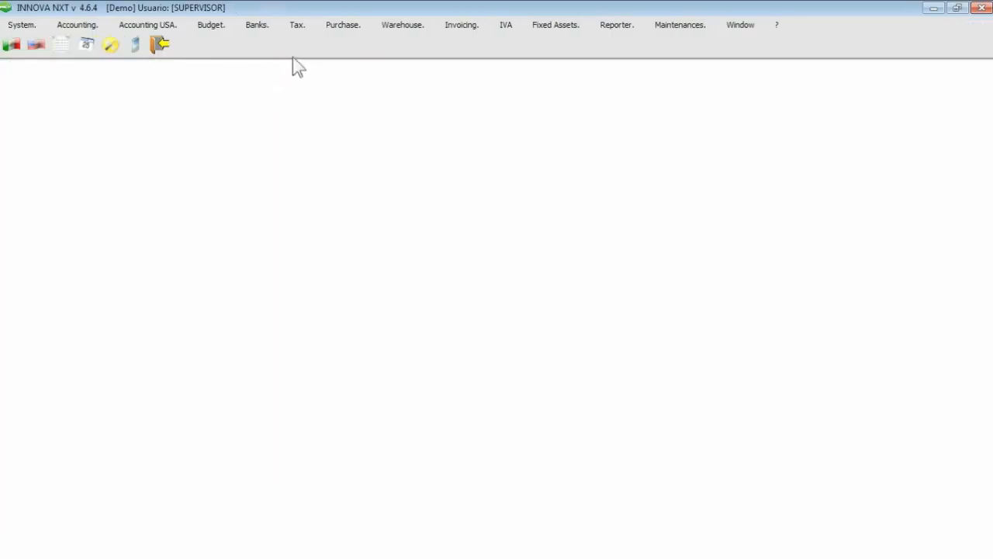
# Step: List the outstanding Requisiciones in the purchase Authorization and examine the first requisition's item and budget details
pyautogui.click(340, 25)
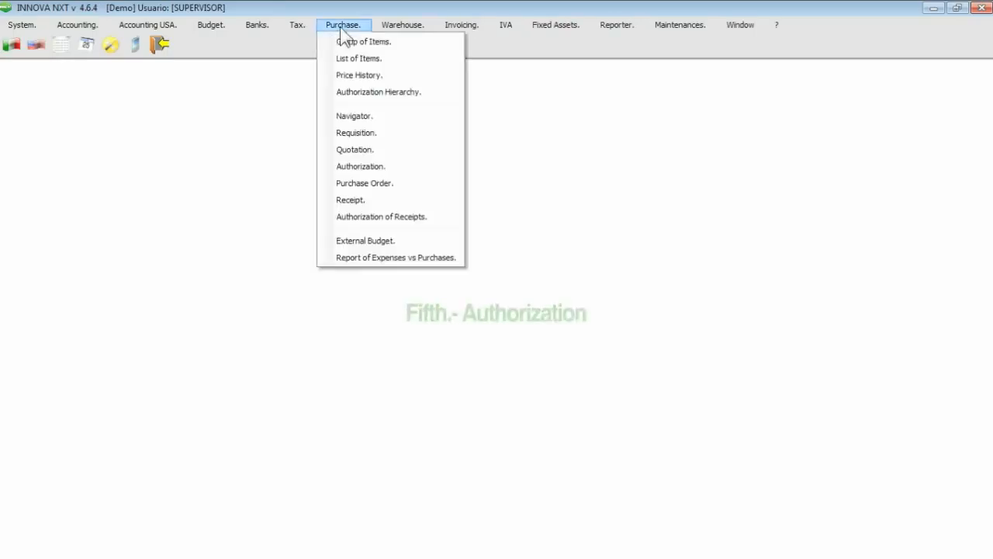
pyautogui.click(361, 167)
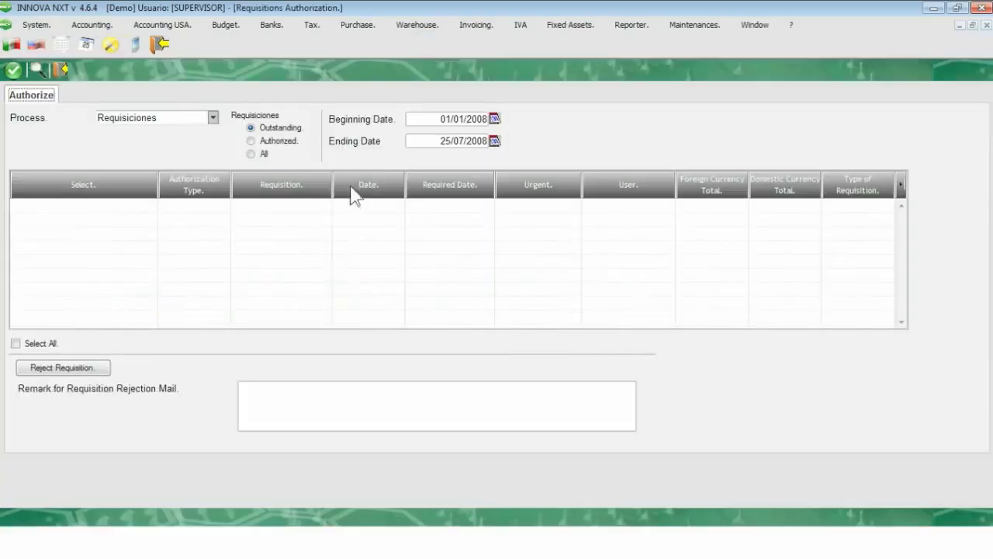
pyautogui.click(37, 71)
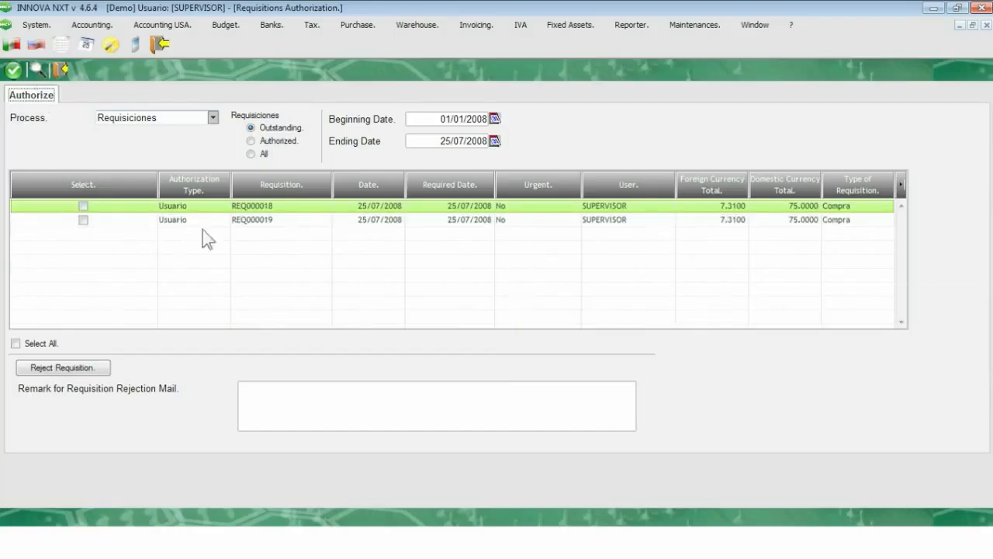
pyautogui.doubleClick(255, 207)
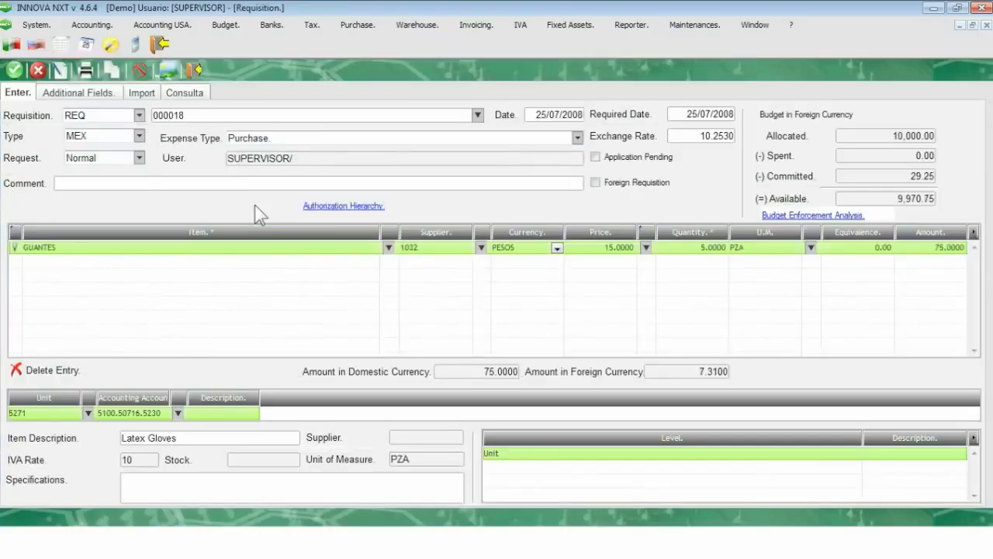
pyautogui.click(268, 246)
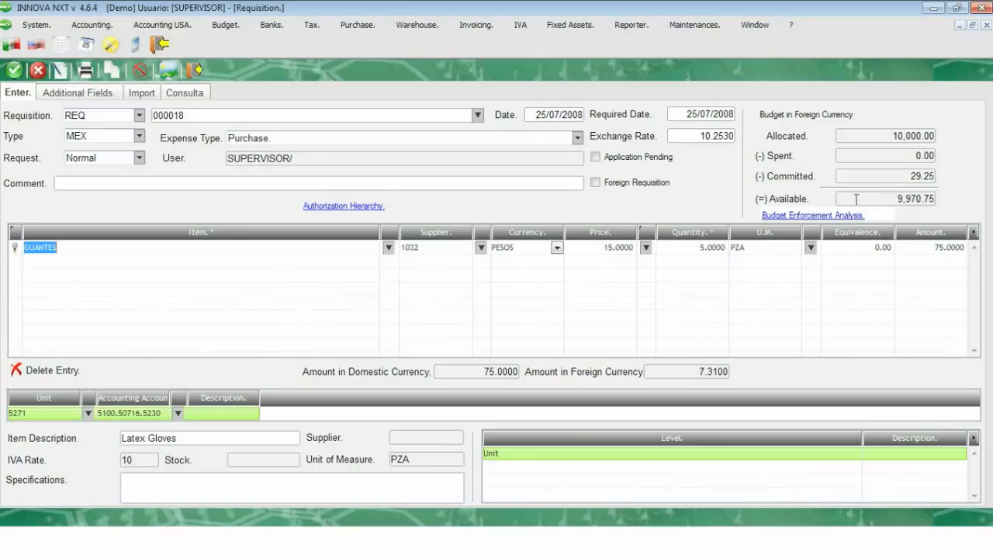
pyautogui.click(194, 69)
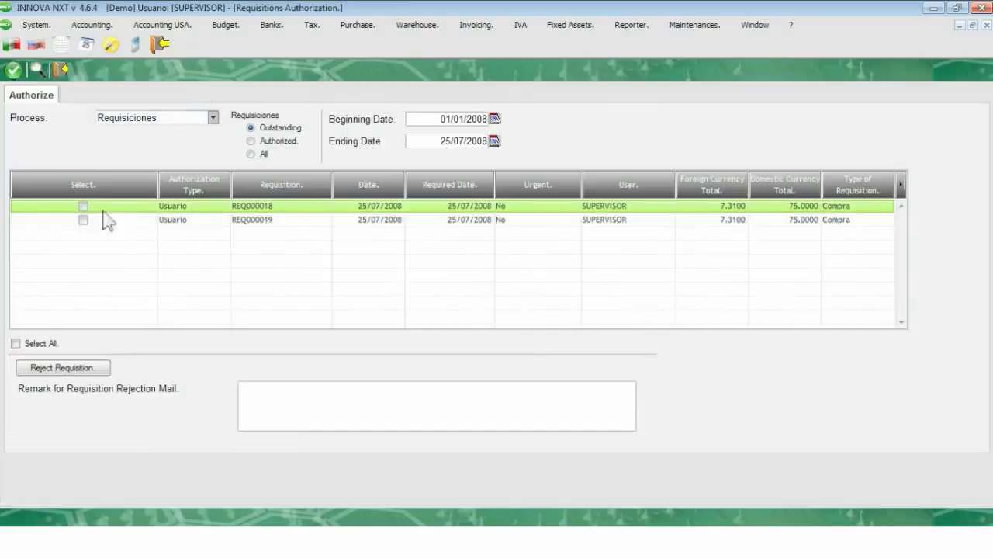
# Step: Authorize the first outstanding requisition and close the Requisitions Authorization
pyautogui.click(82, 206)
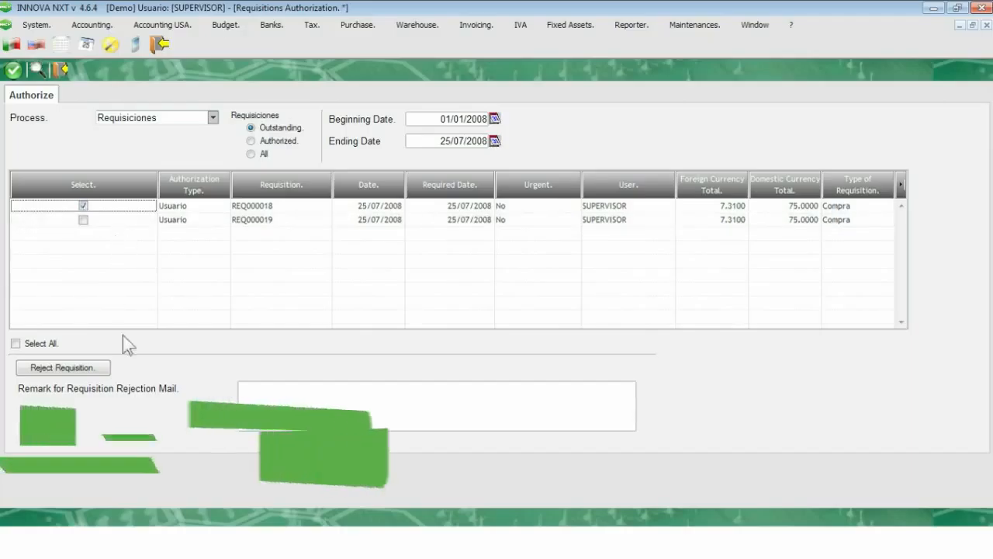
pyautogui.click(270, 399)
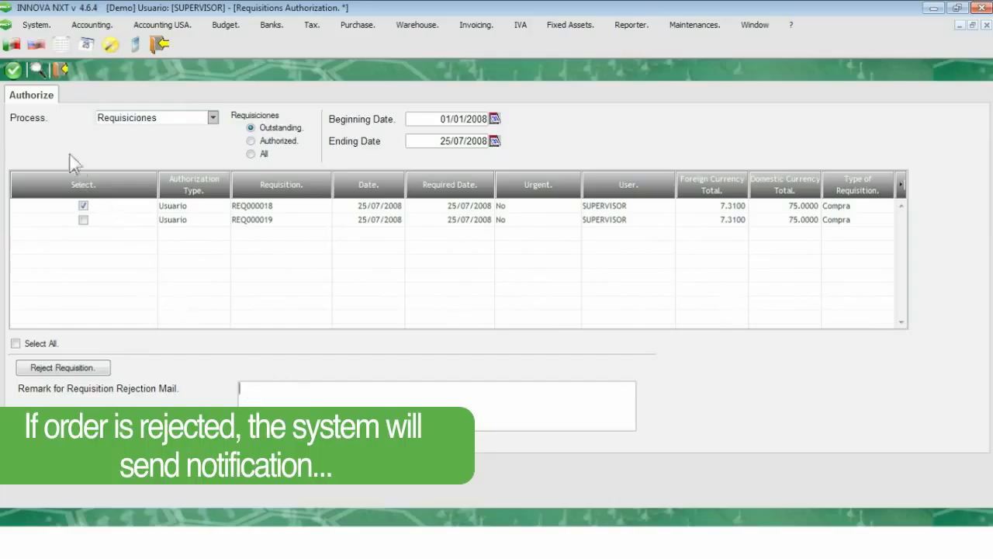
pyautogui.click(15, 73)
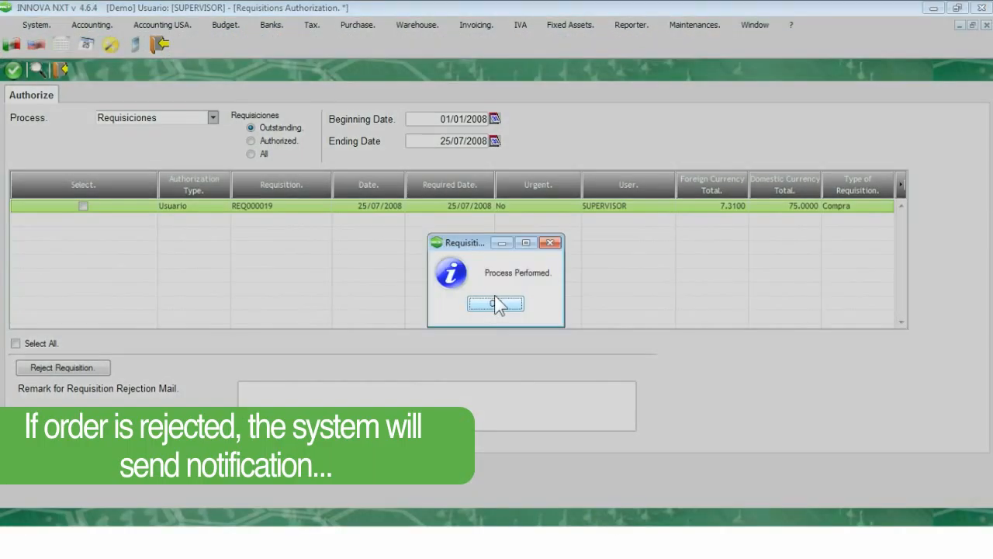
pyautogui.click(497, 304)
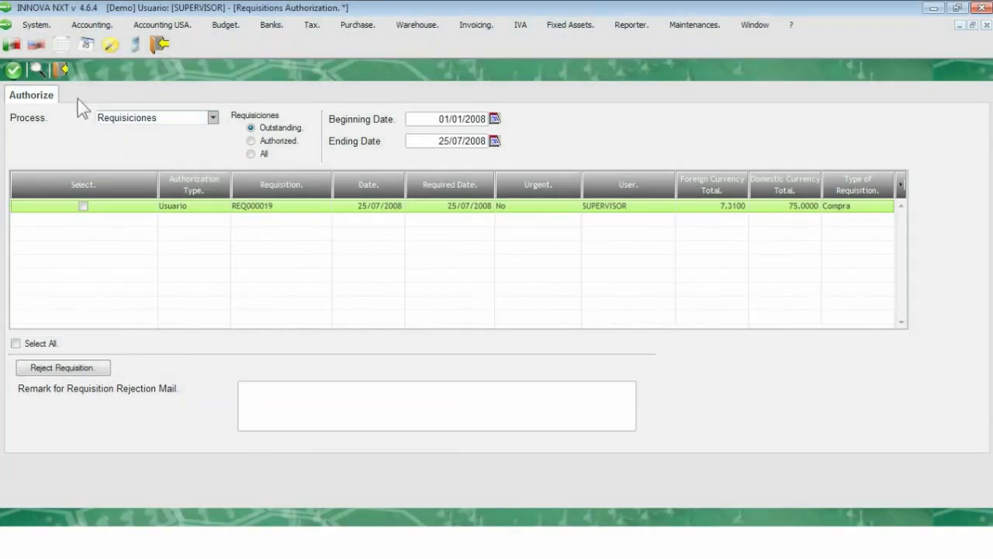
pyautogui.click(61, 71)
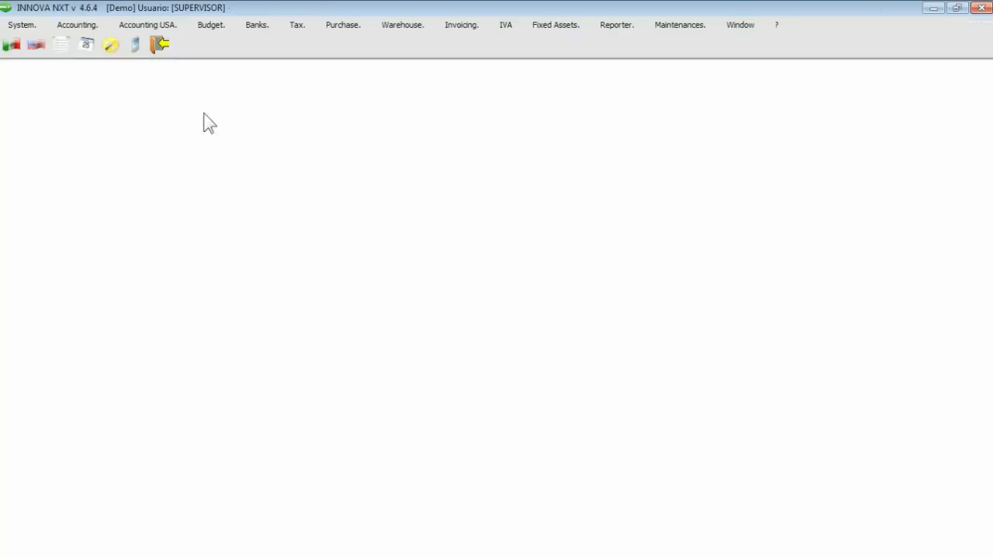
# Step: Open a new Purchase Order and choose supplier 10 from the catalogue
pyautogui.click(351, 28)
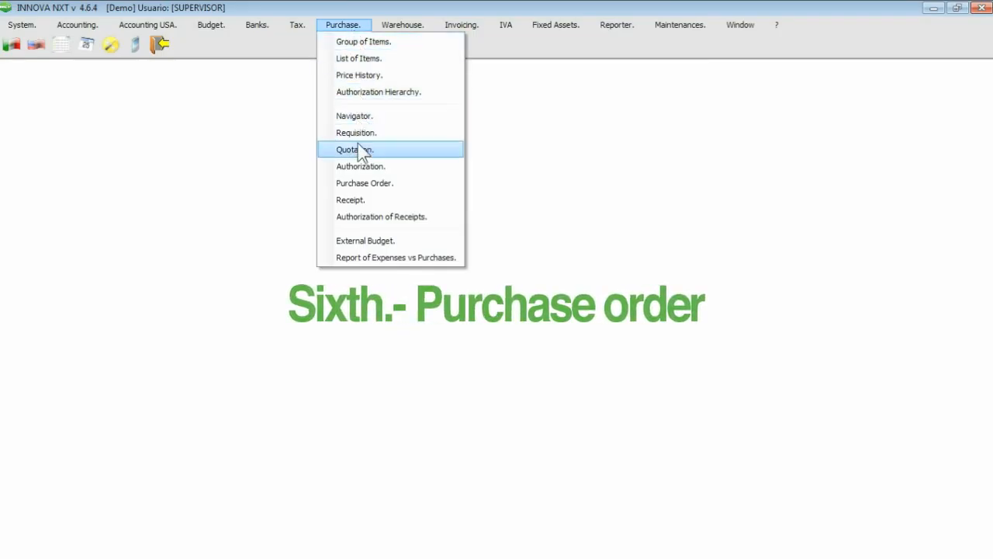
pyautogui.click(365, 186)
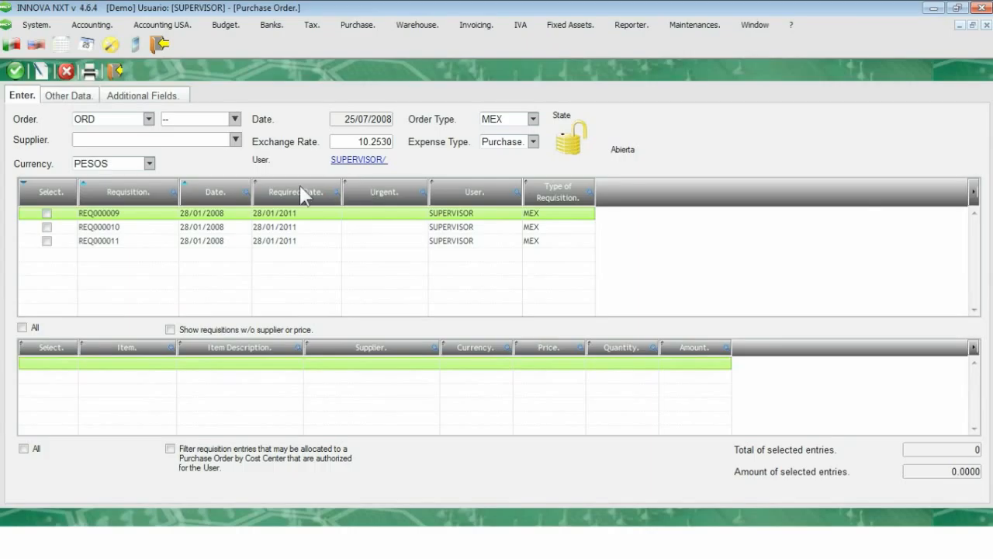
pyautogui.click(235, 140)
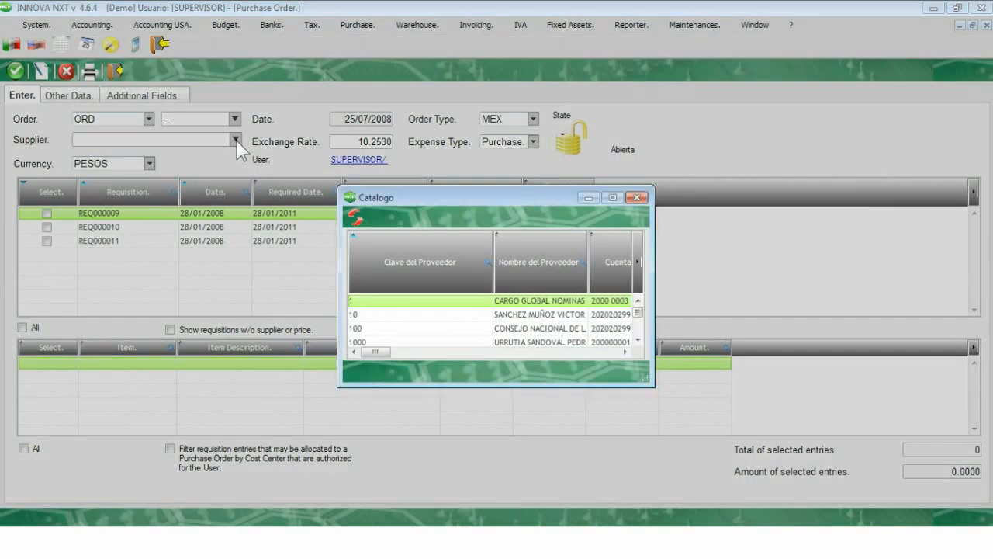
pyautogui.doubleClick(359, 313)
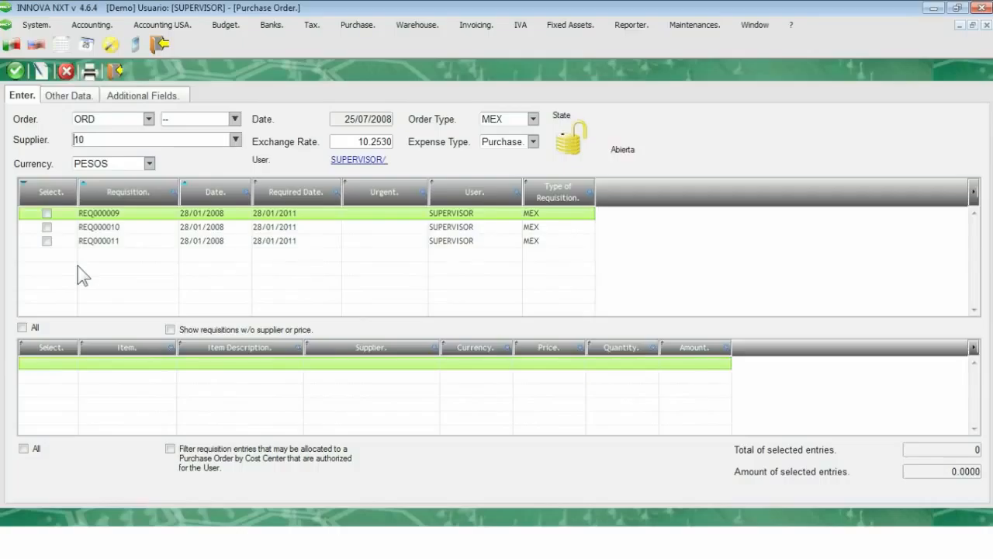
# Step: Select all three requisitions and the GUANTES entry with quantity 10 for the order, and check its shipping and payment data
pyautogui.click(47, 213)
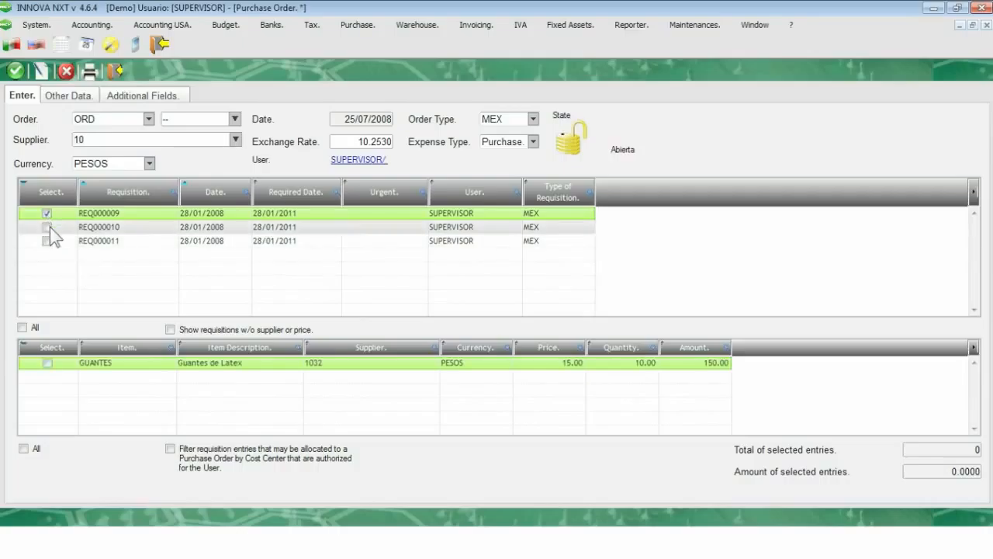
pyautogui.click(48, 227)
pyautogui.click(49, 241)
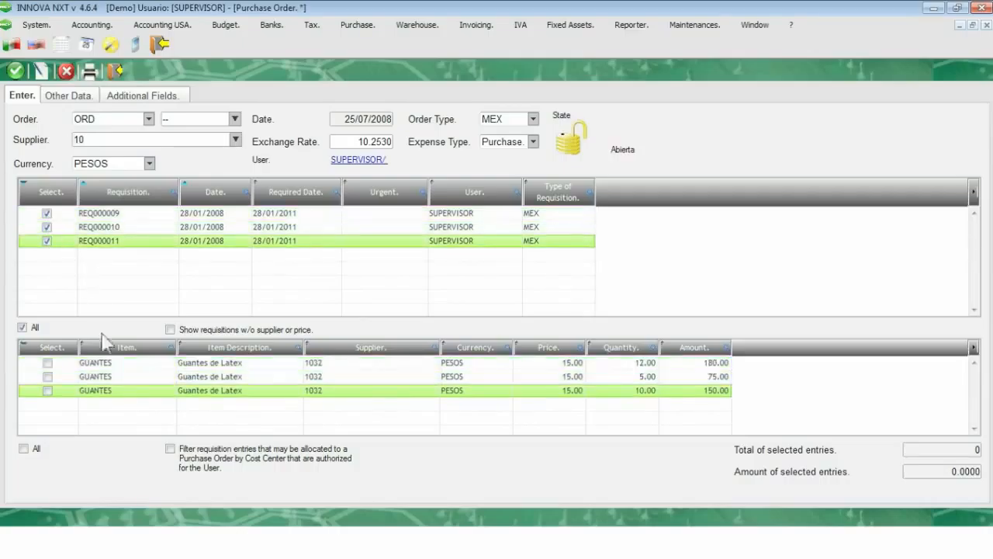
pyautogui.click(50, 391)
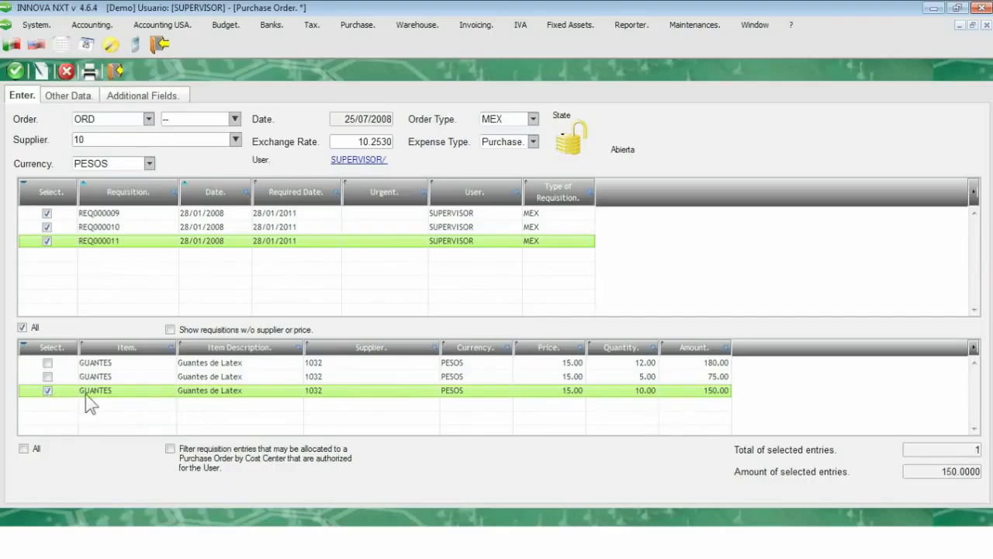
pyautogui.click(83, 98)
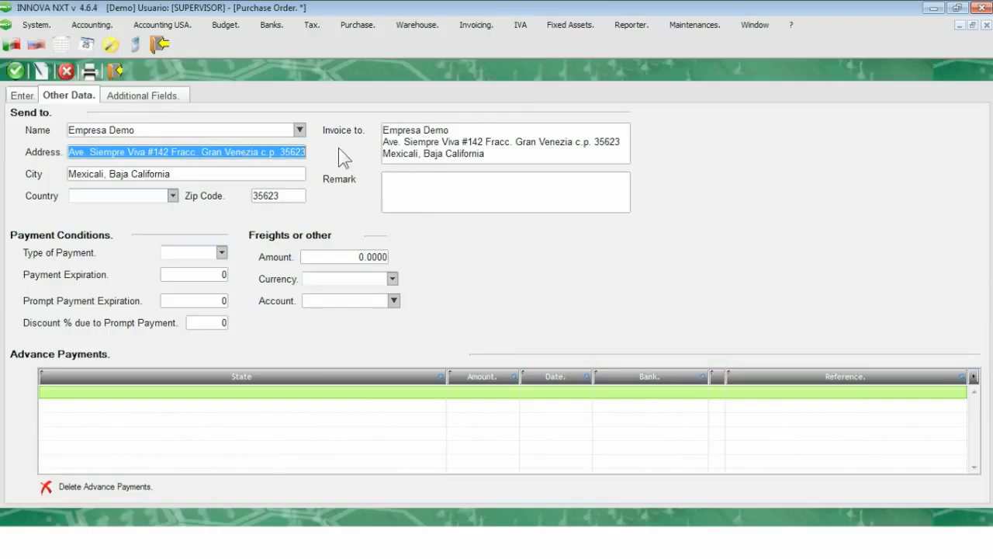
pyautogui.click(23, 96)
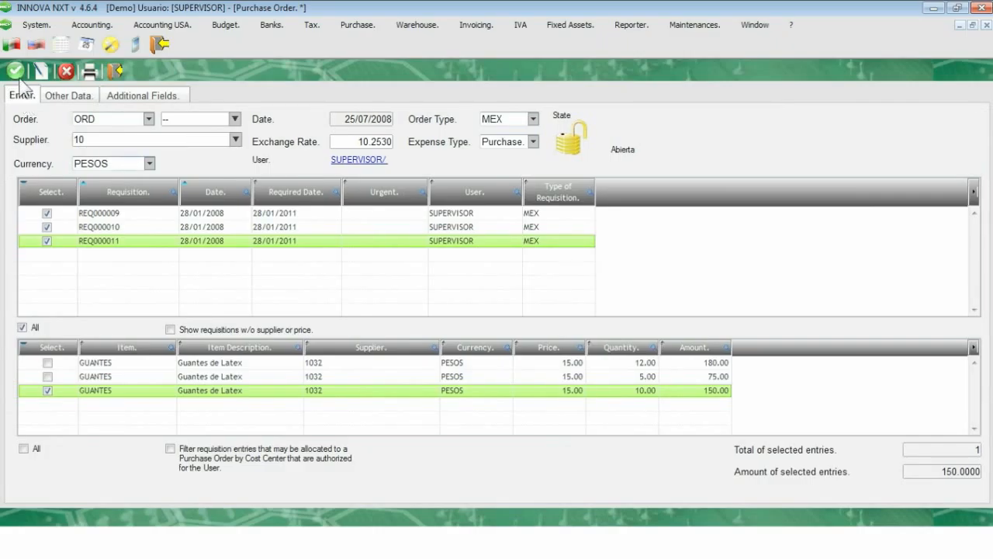
# Step: Save the purchase order and close the Purchase Order window
pyautogui.click(15, 73)
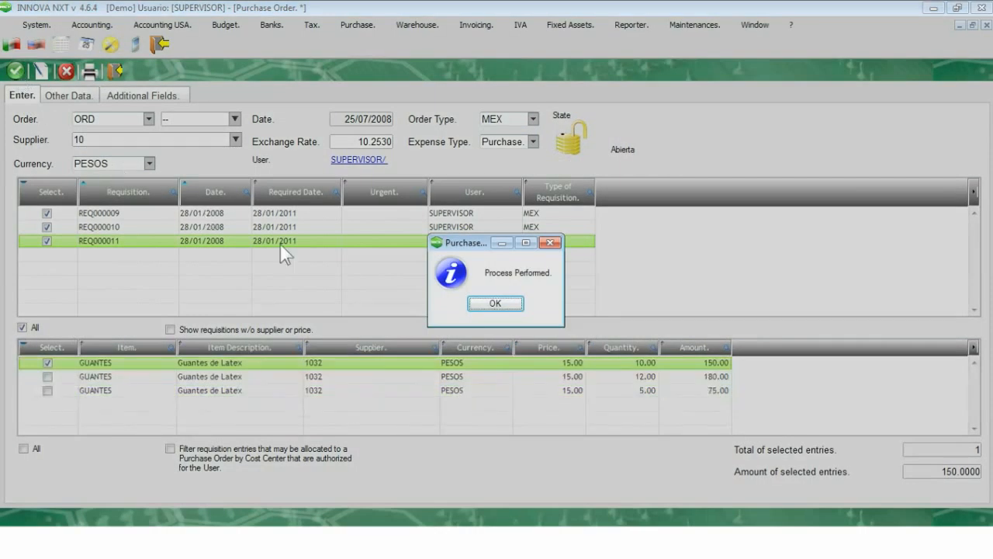
pyautogui.click(484, 304)
pyautogui.click(115, 72)
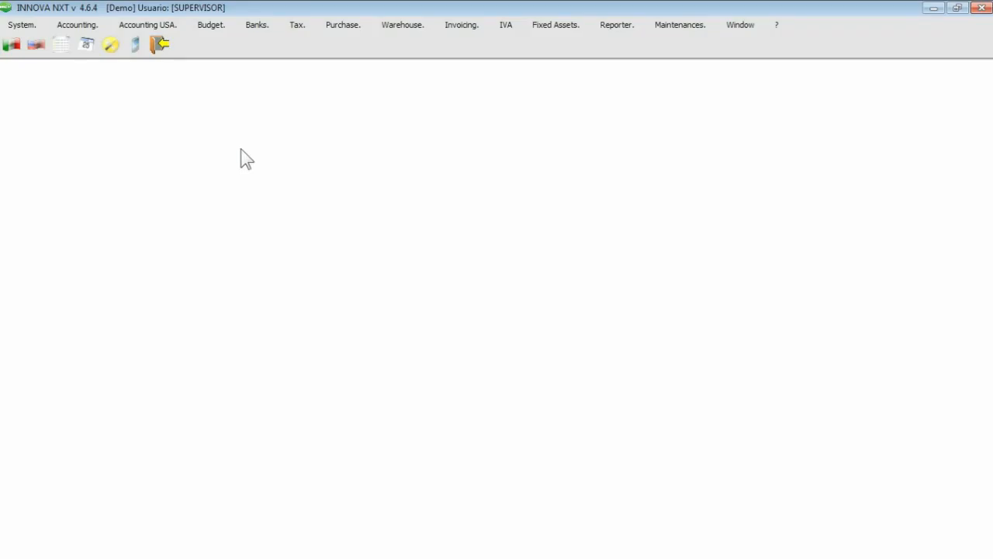
# Step: Open a new Receipt, choose the supplier 10 purchase order for GUANTES, and check its line's quantity received
pyautogui.click(343, 25)
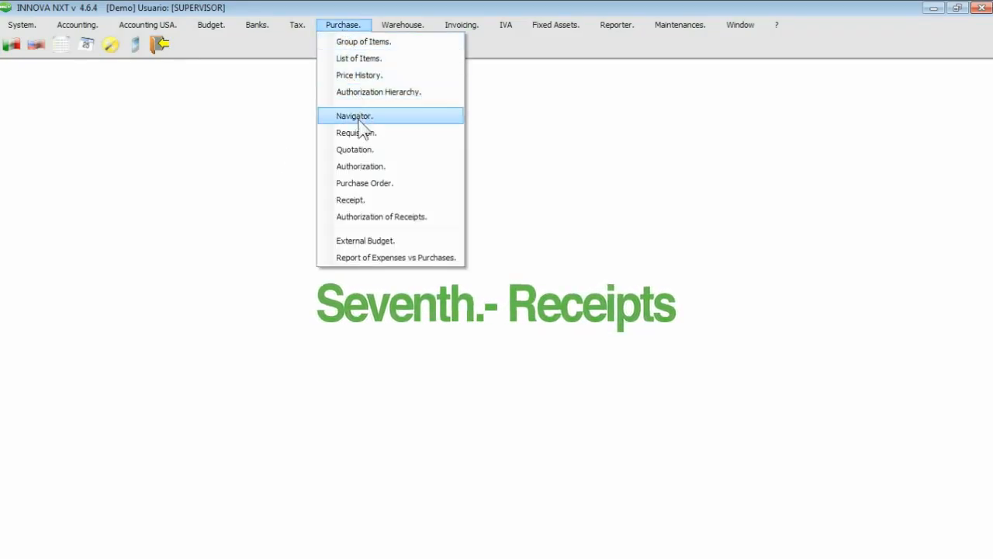
pyautogui.click(365, 204)
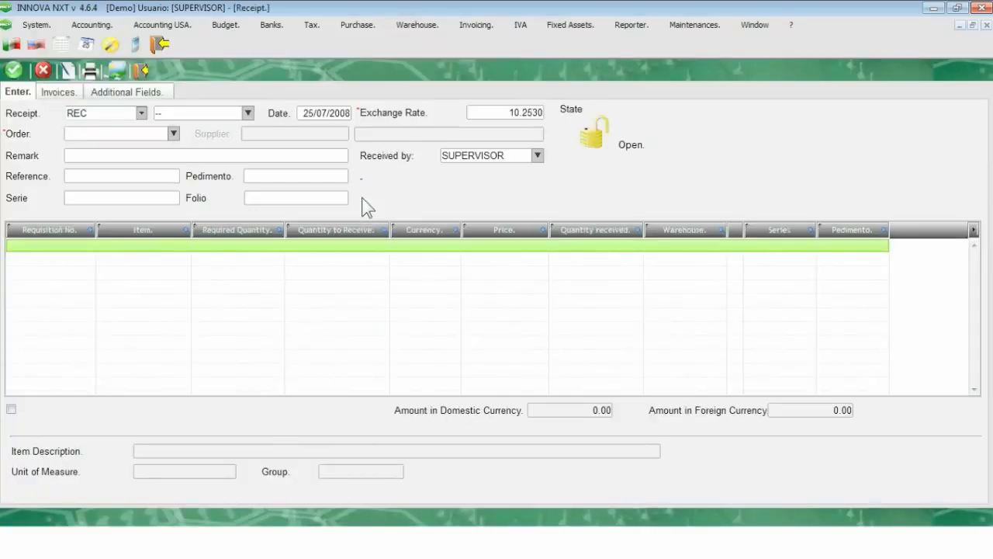
pyautogui.click(173, 134)
pyautogui.doubleClick(380, 321)
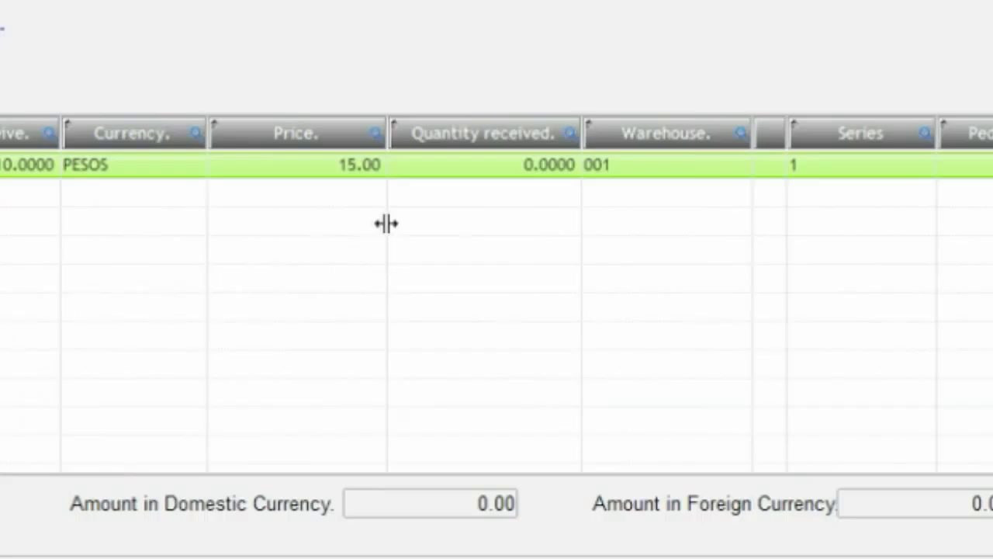
pyautogui.click(492, 166)
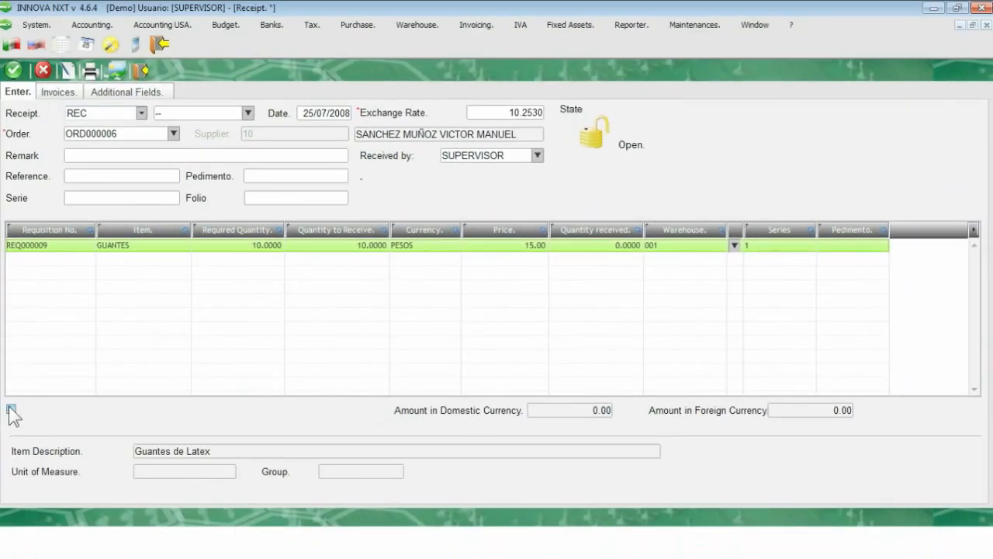
# Step: Receive the full quantity of the GUANTES line, check the receipt's invoice data, then save and close the receipt
pyautogui.click(10, 409)
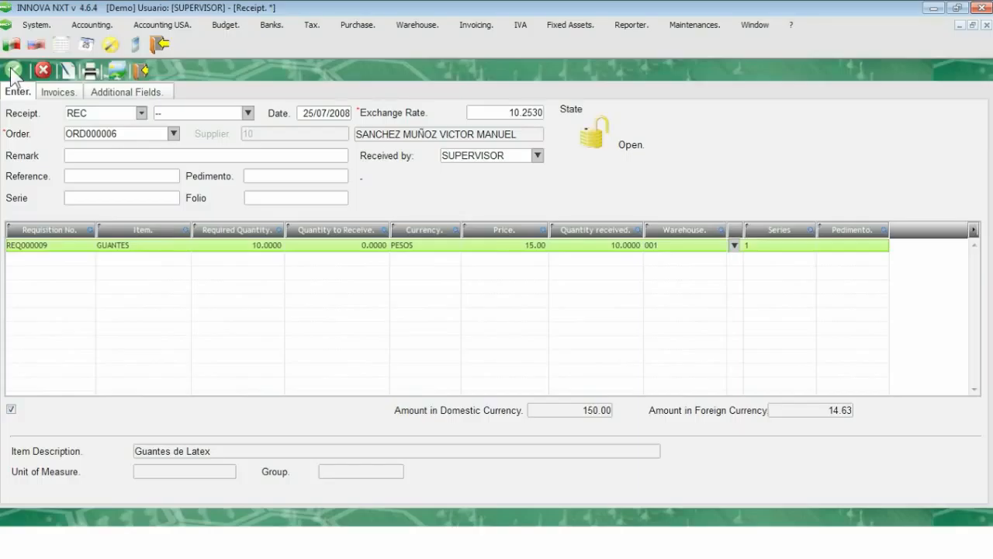
pyautogui.click(55, 93)
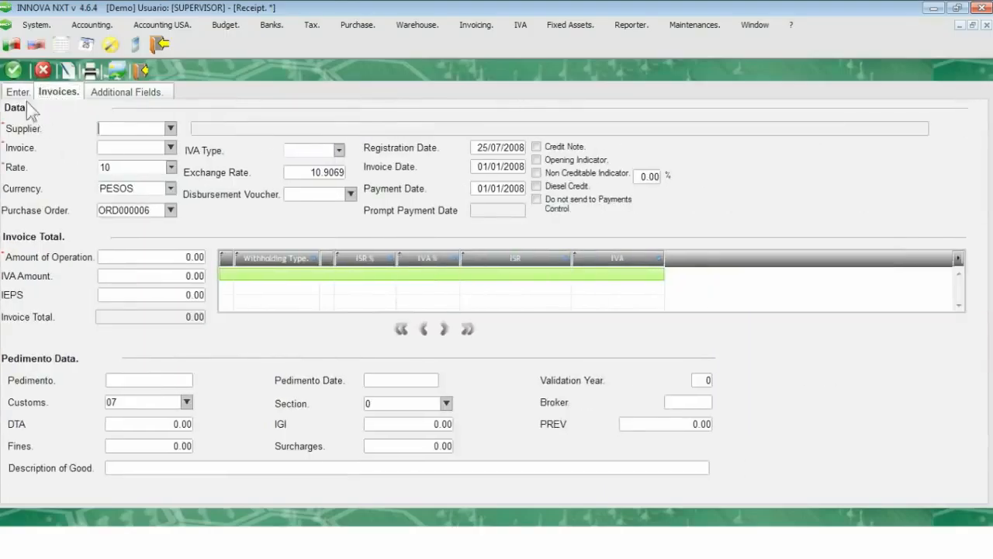
pyautogui.click(18, 92)
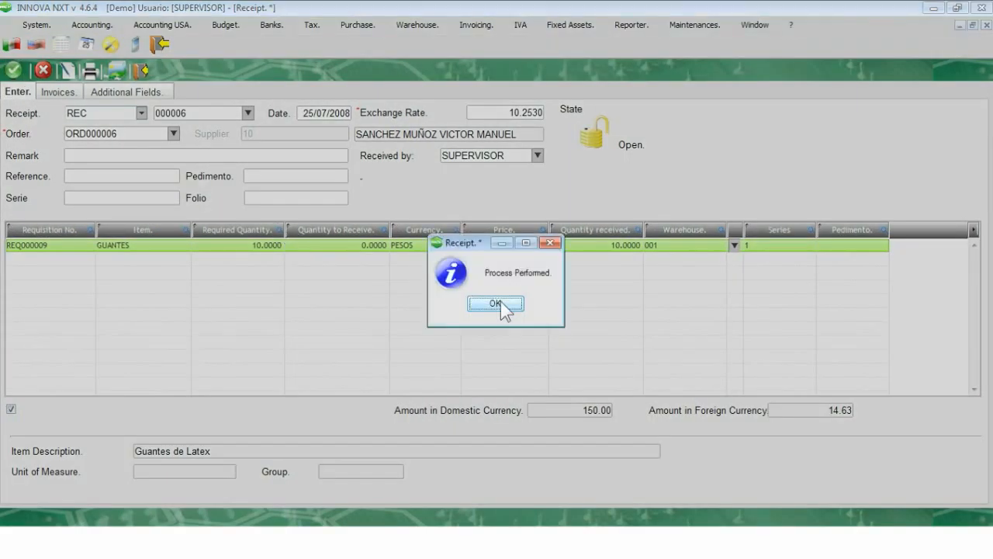
pyautogui.click(502, 303)
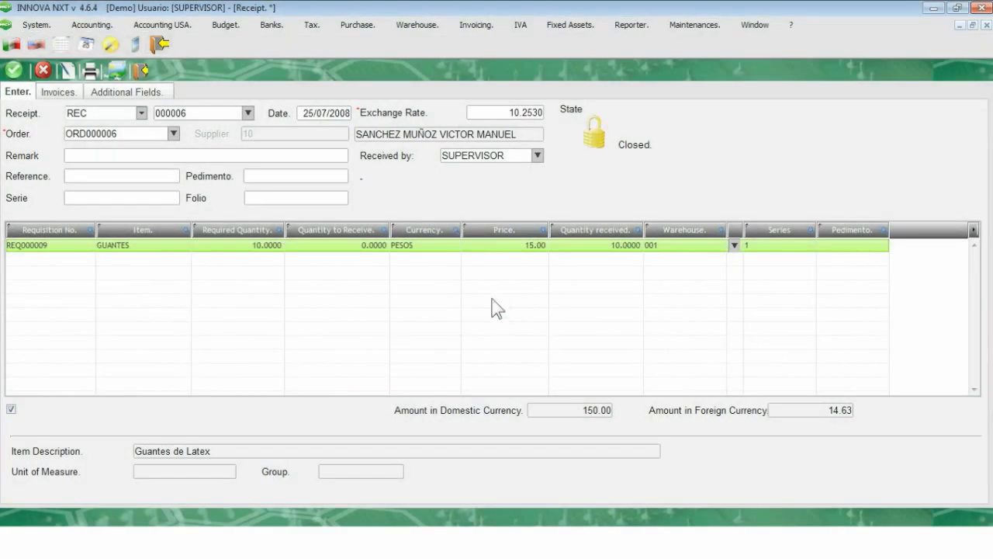
pyautogui.click(142, 73)
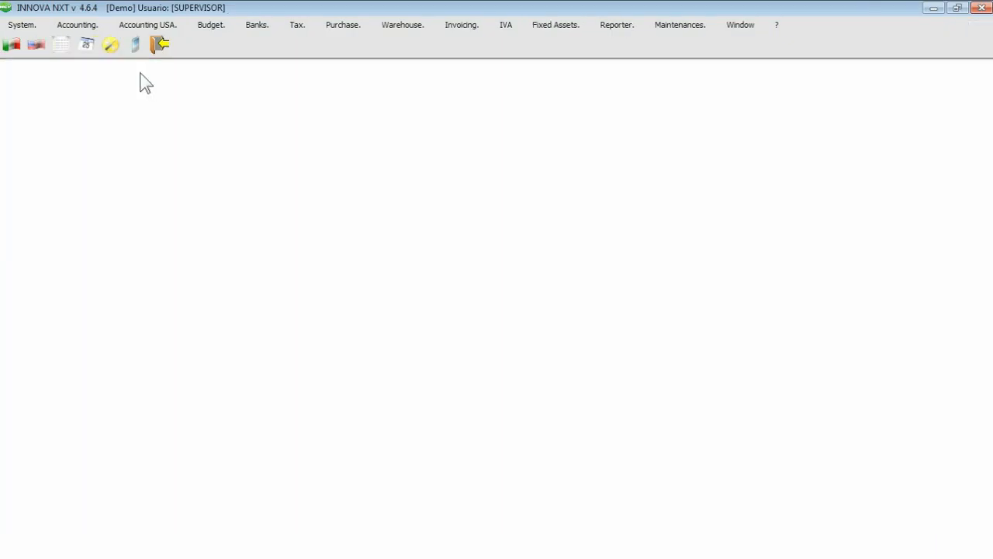
# Step: List the receipts in the Authorization of Receipts and select supplier 10's receipt with the 180.00 domestic total
pyautogui.click(342, 25)
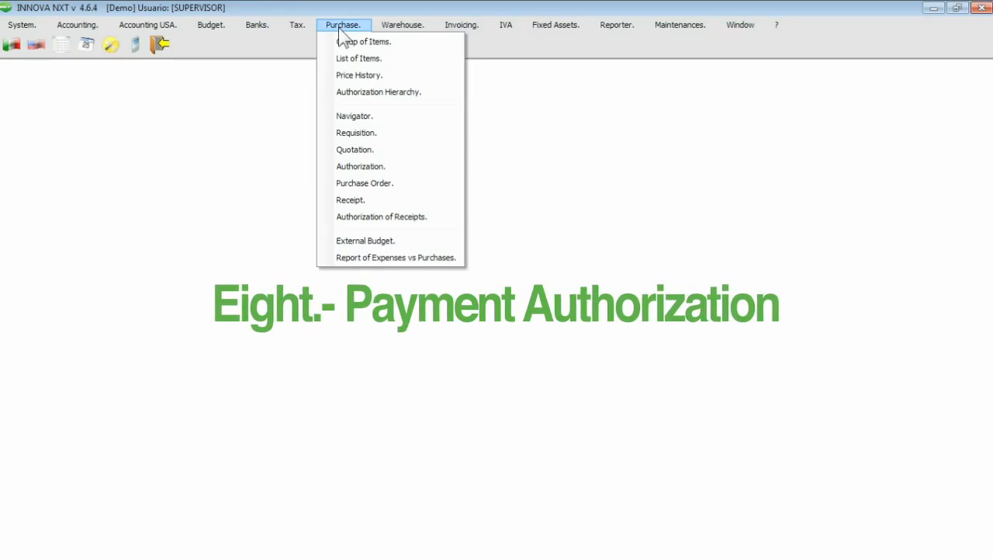
pyautogui.click(364, 221)
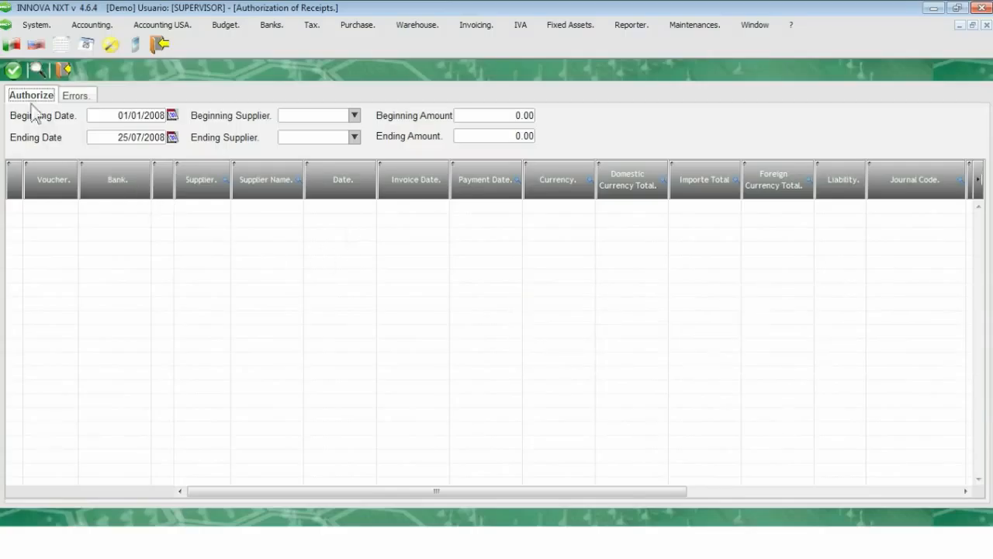
pyautogui.click(36, 69)
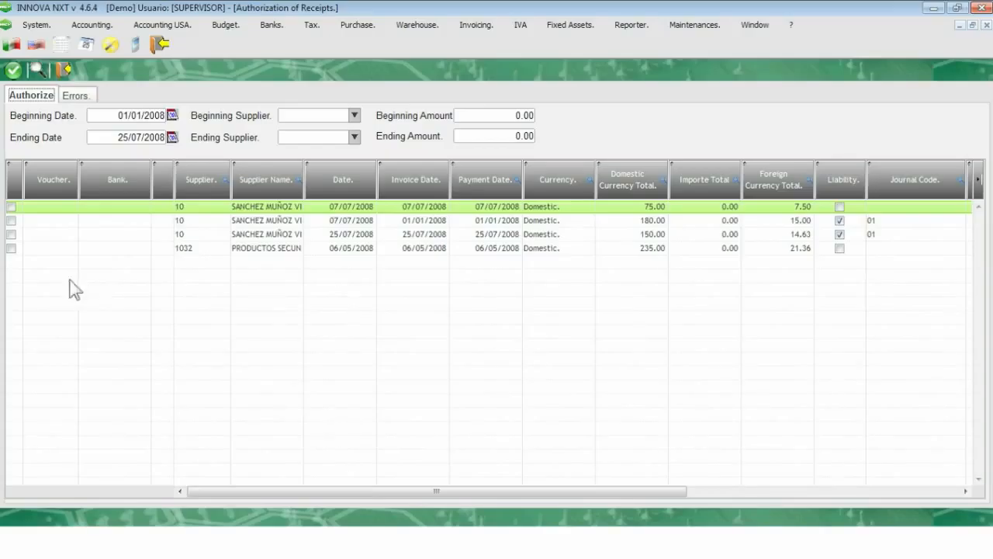
pyautogui.click(11, 221)
pyautogui.click(10, 220)
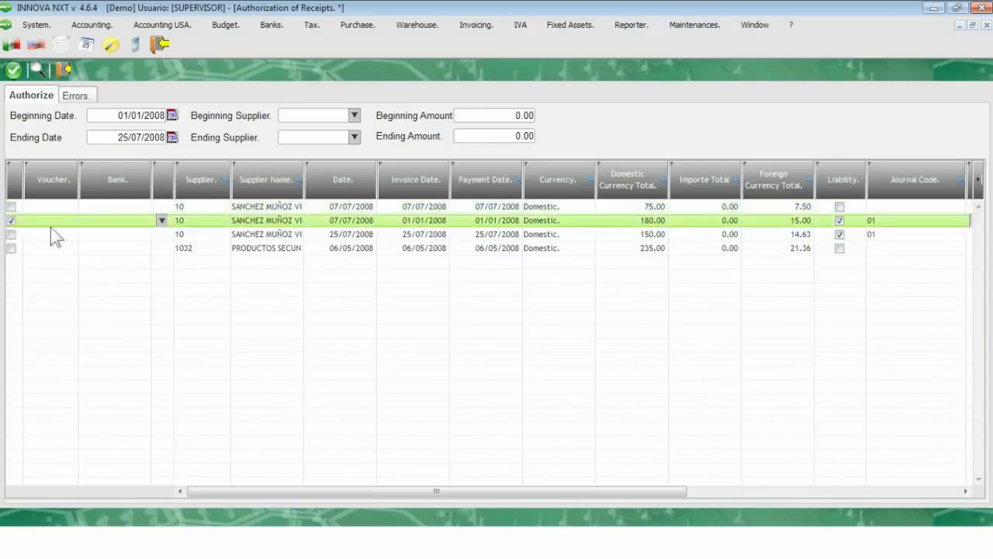
# Step: Assign the bank BANORTE to the selected receipt from the bank catalogue
pyautogui.click(161, 220)
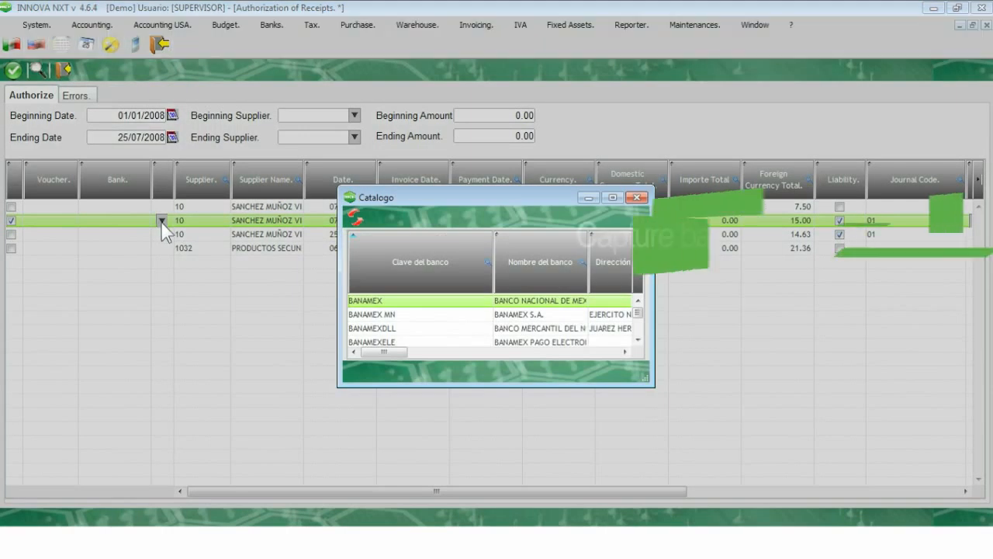
pyautogui.scroll(-1, 408, 327)
pyautogui.doubleClick(396, 315)
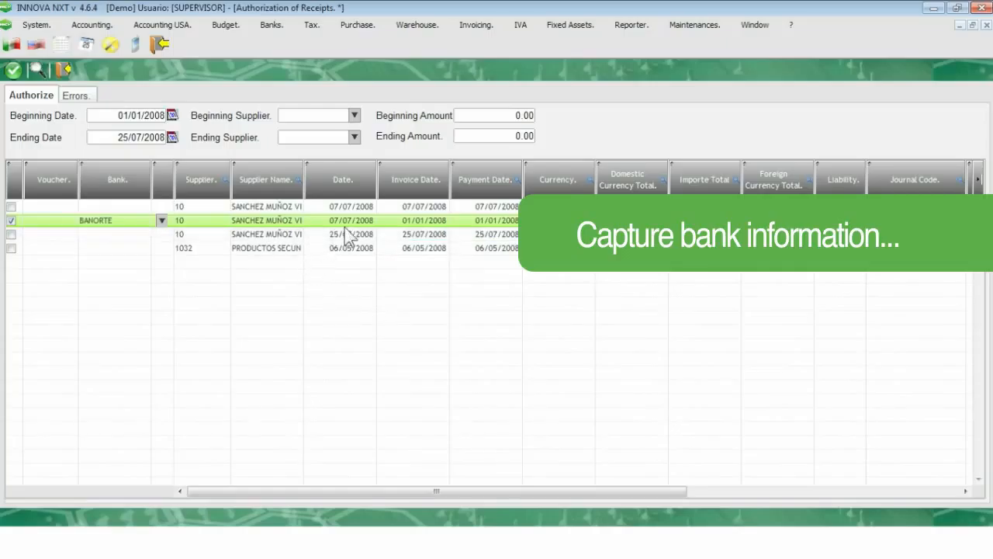
# Step: Set the selected receipt's invoice date to 01/07/2008 and its payment date to 25/07/2008
pyautogui.click(400, 223)
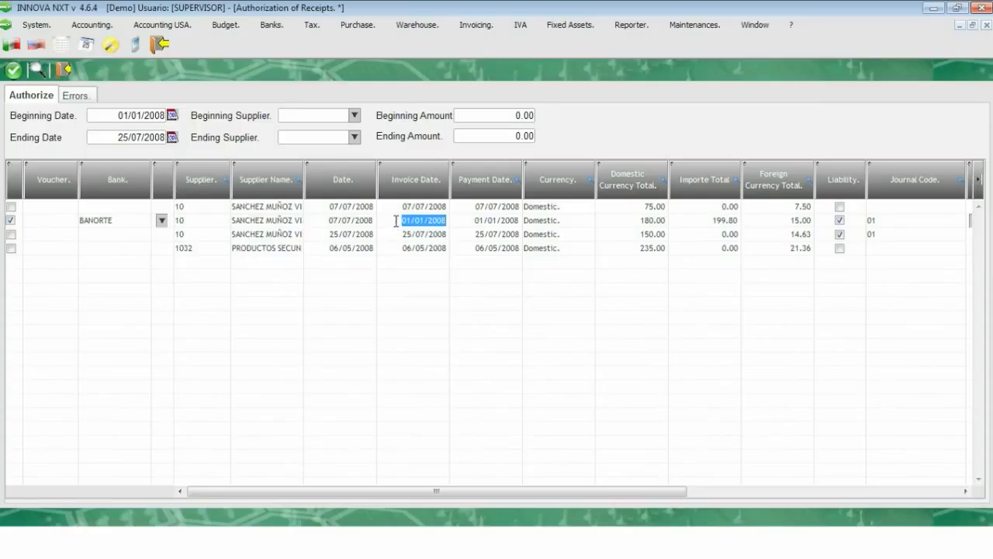
pyautogui.write('01/07/2008')
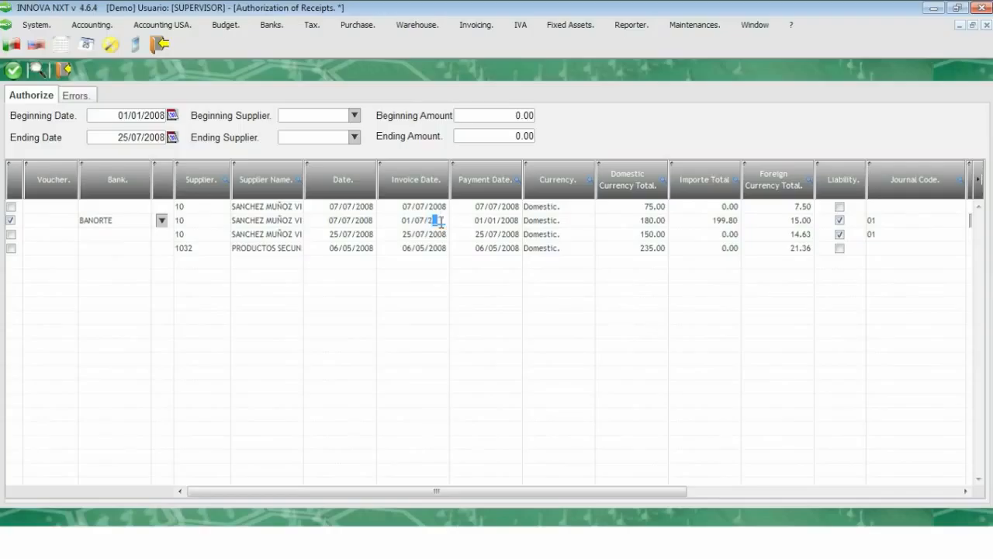
pyautogui.press('Tab')
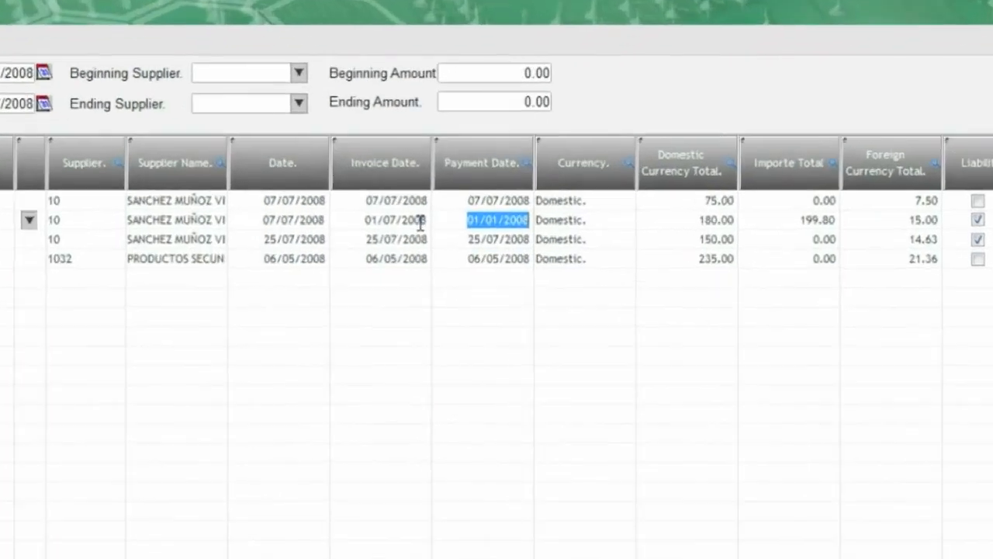
pyautogui.write('25/')
pyautogui.write('07/2')
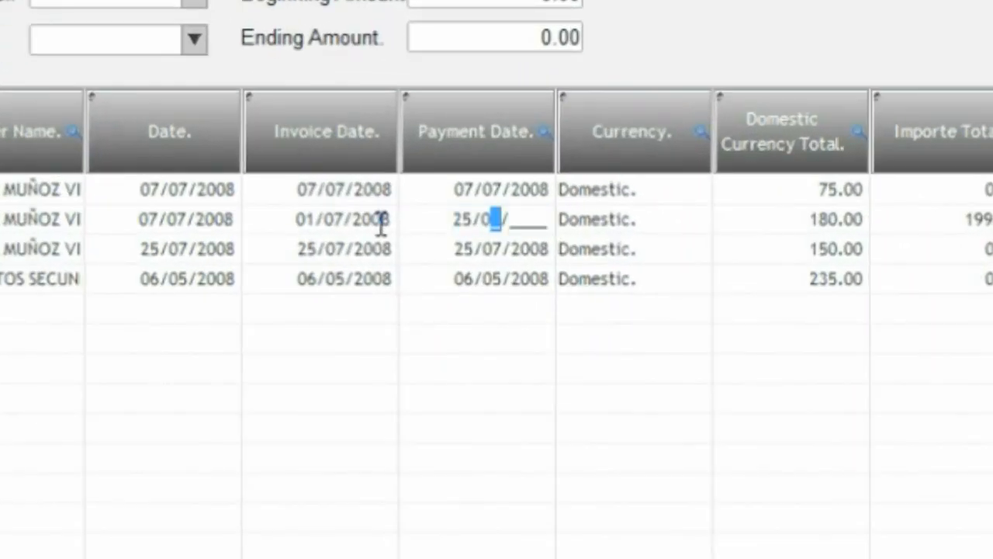
pyautogui.write('008')
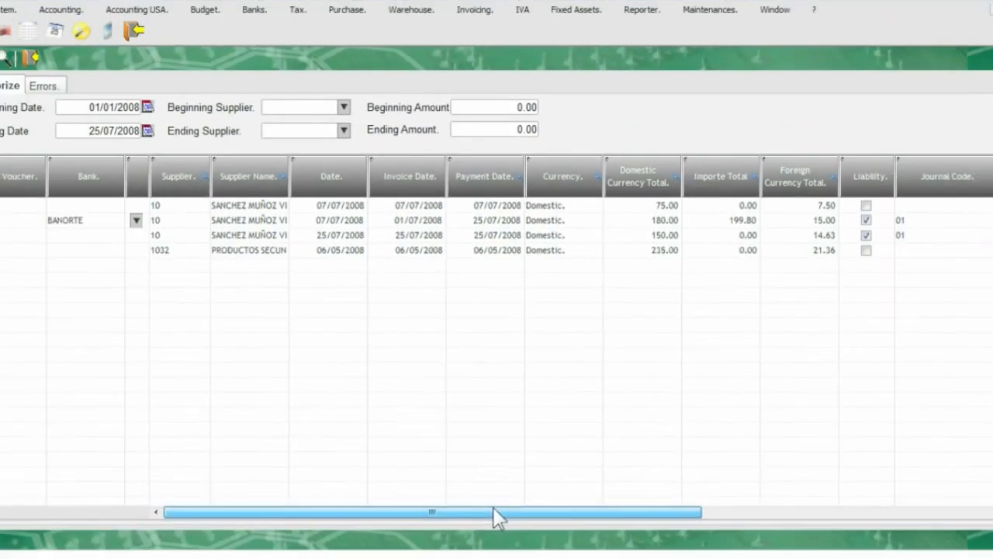
# Step: Set the selected receipt's voucher date to 07/07/2008 and its exchange rate to 10
pyautogui.moveTo(497, 512); pyautogui.dragTo(602, 505)
pyautogui.click(804, 217)
pyautogui.click(805, 219)
pyautogui.write('07/07/2008')
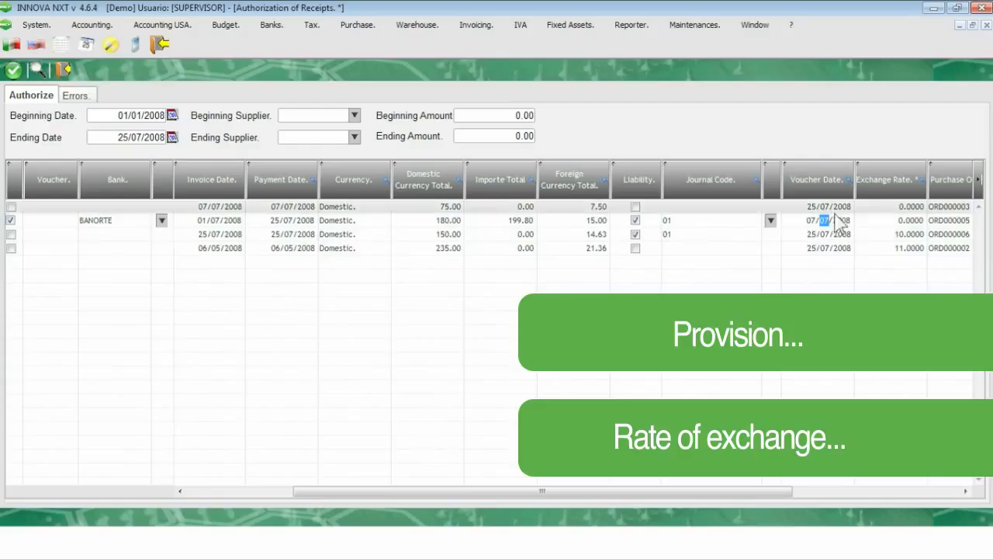
pyautogui.click(858, 220)
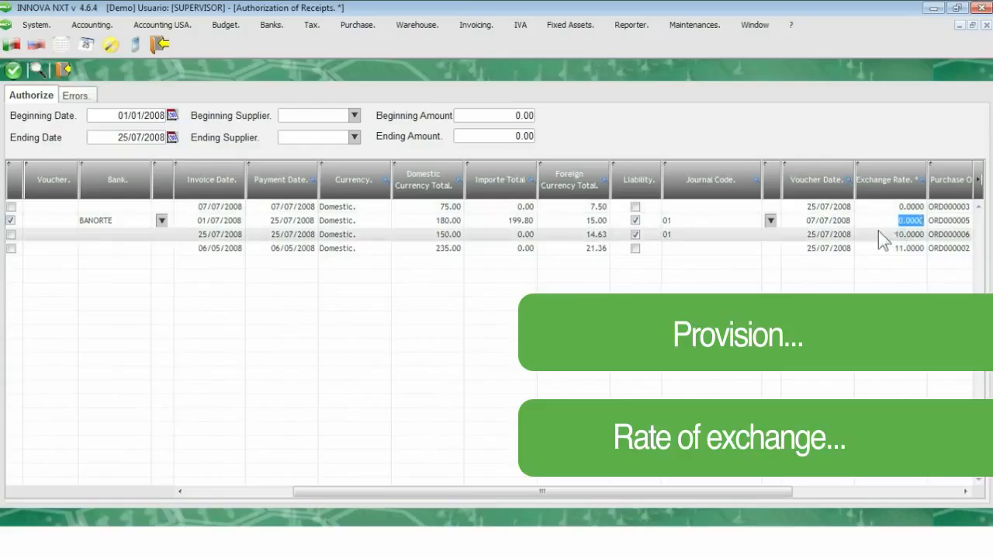
pyautogui.write('10')
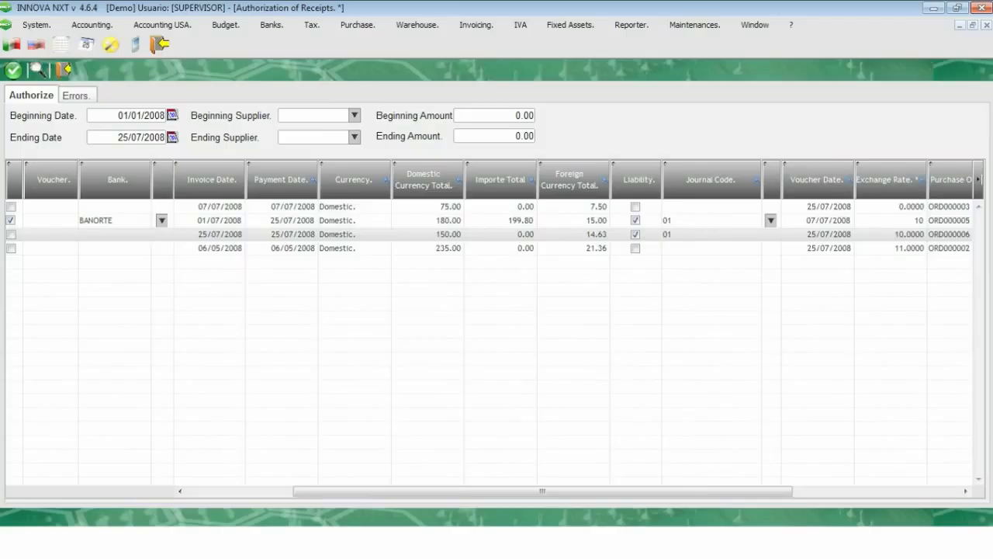
pyautogui.press('Tab')
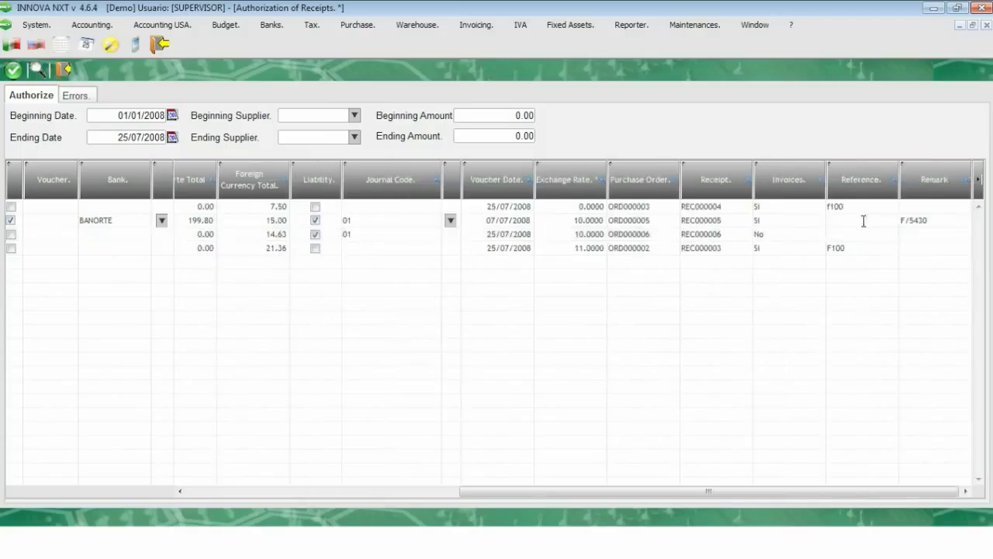
# Step: Consult the invoice linked to the selected receipt, close it, and authorize the receipt
pyautogui.doubleClick(760, 220)
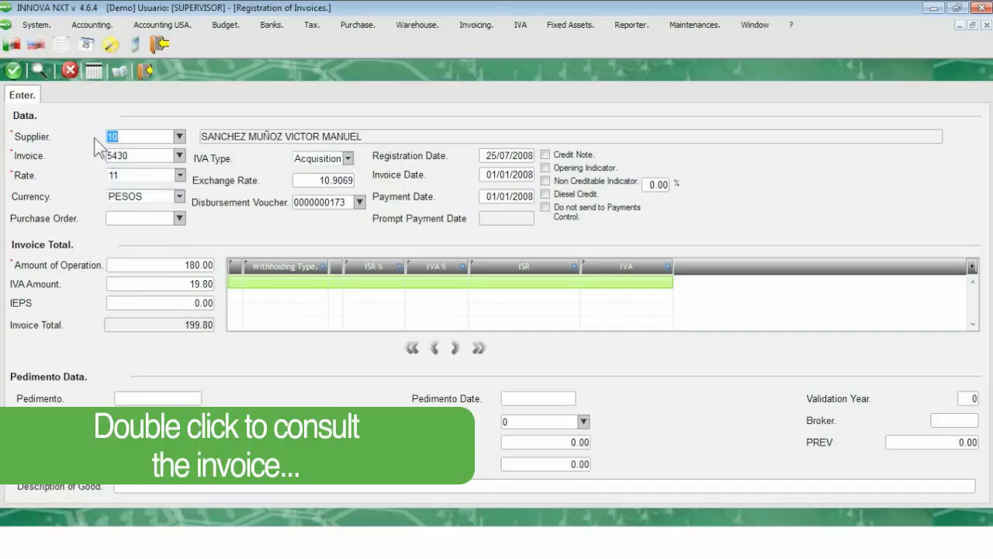
pyautogui.click(143, 69)
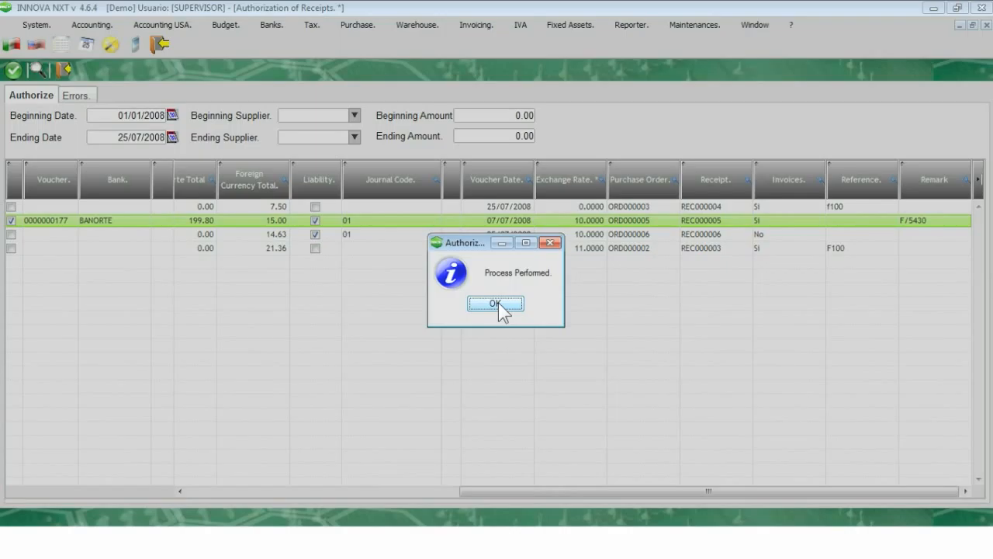
pyautogui.click(495, 303)
pyautogui.moveTo(480, 493); pyautogui.dragTo(259, 517)
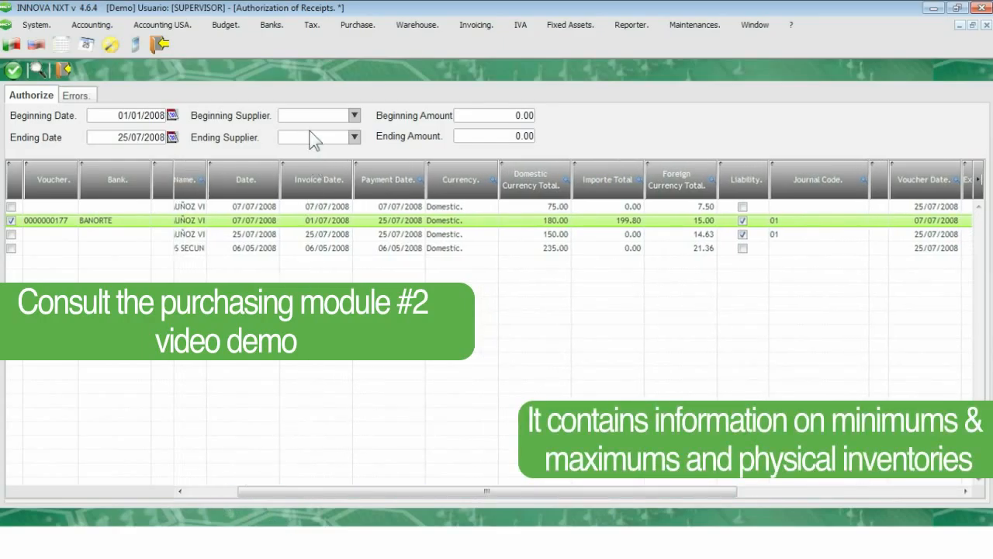
# Step: List the pending payments in Payments Control and show the invoices with payment date 01/01/2008
pyautogui.click(270, 25)
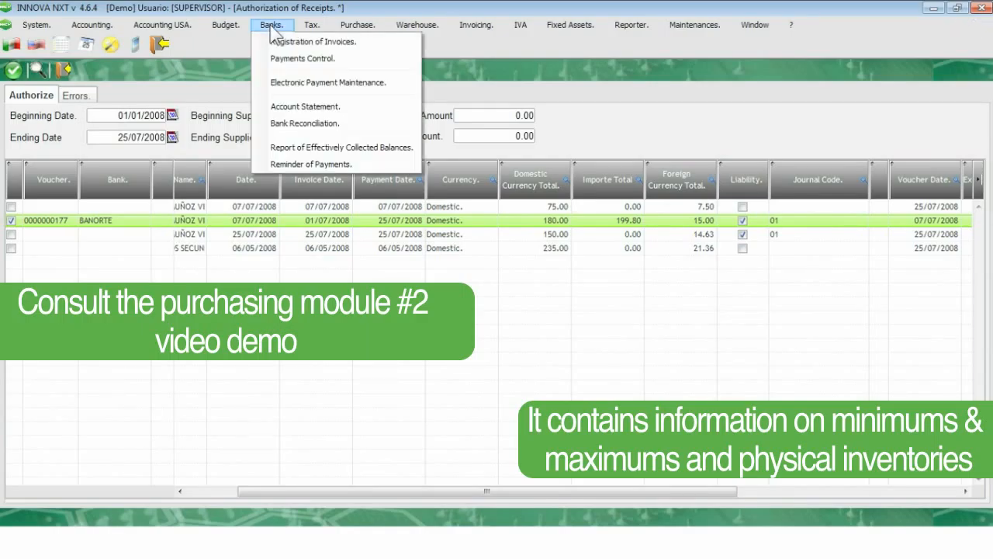
pyautogui.click(282, 57)
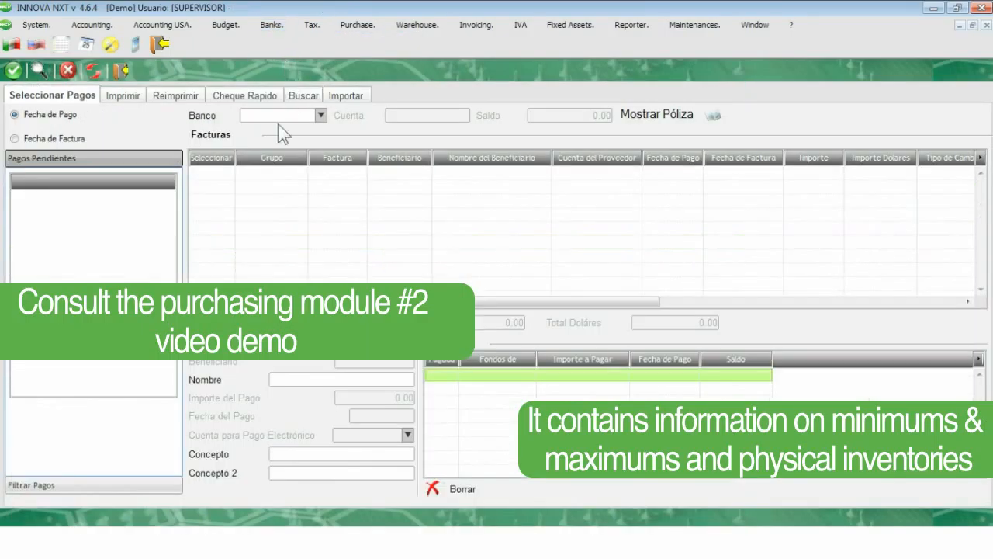
pyautogui.click(40, 70)
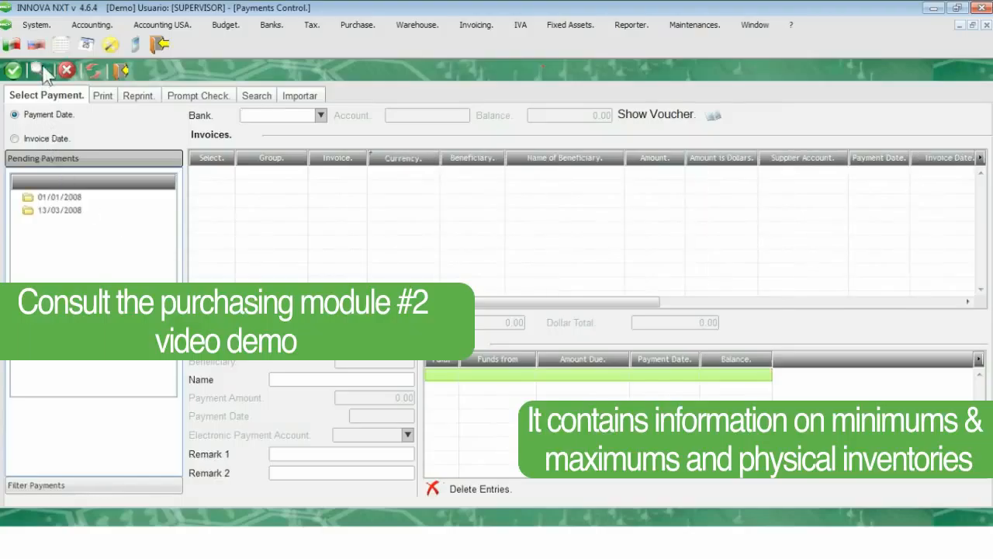
pyautogui.click(51, 200)
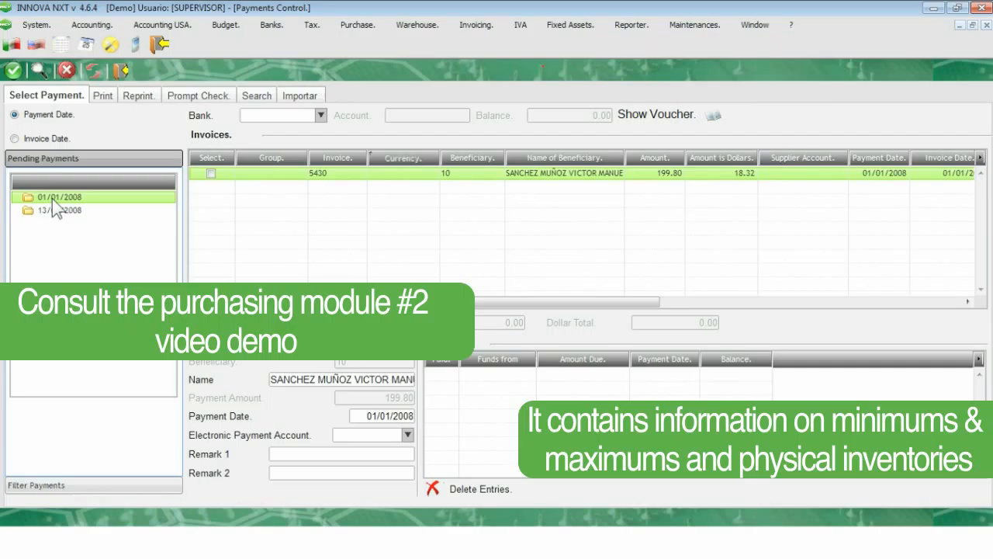